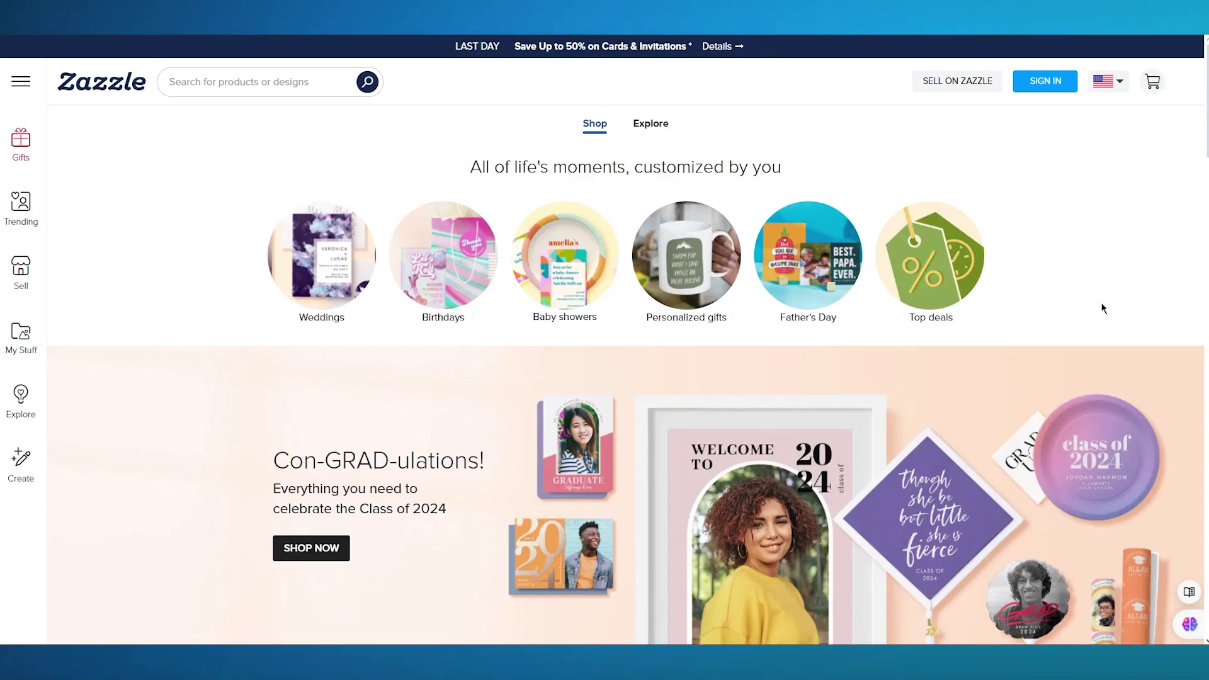
# Step: Look over the Zazzle home page's featured categories, new products and inspiration sections
pyautogui.scroll(-1, 1103, 309)
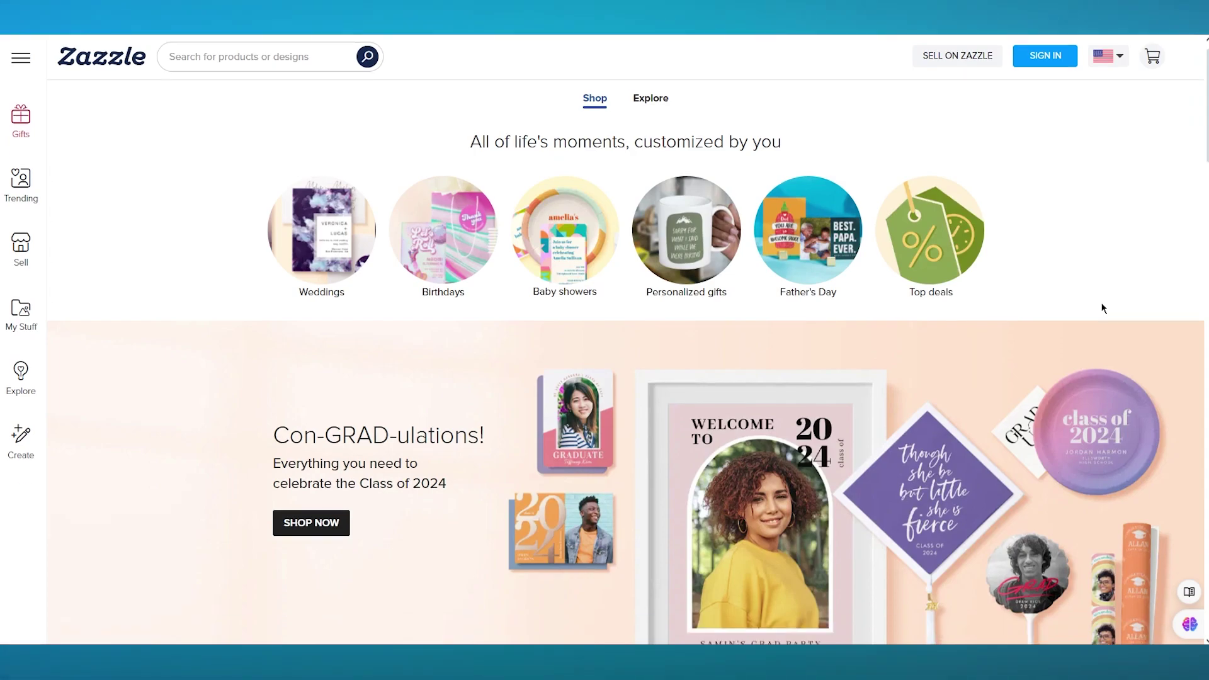
pyautogui.scroll(-15, 1102, 309)
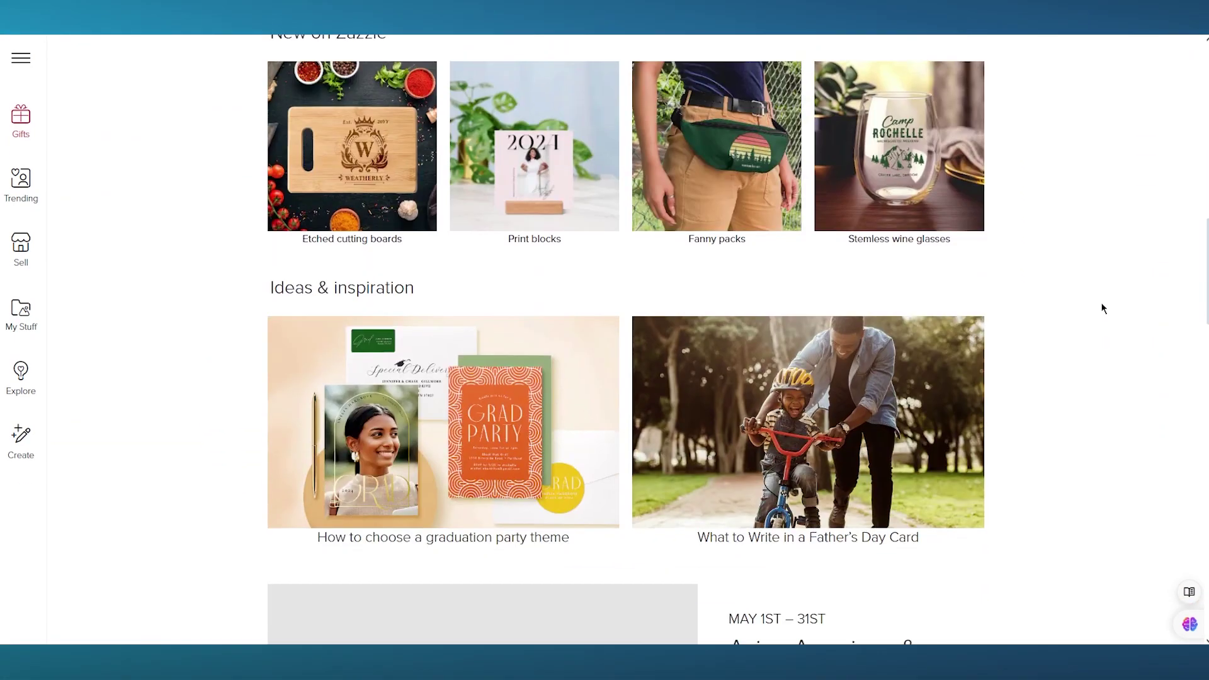
pyautogui.scroll(-1, 1102, 309)
pyautogui.scroll(20, 1103, 308)
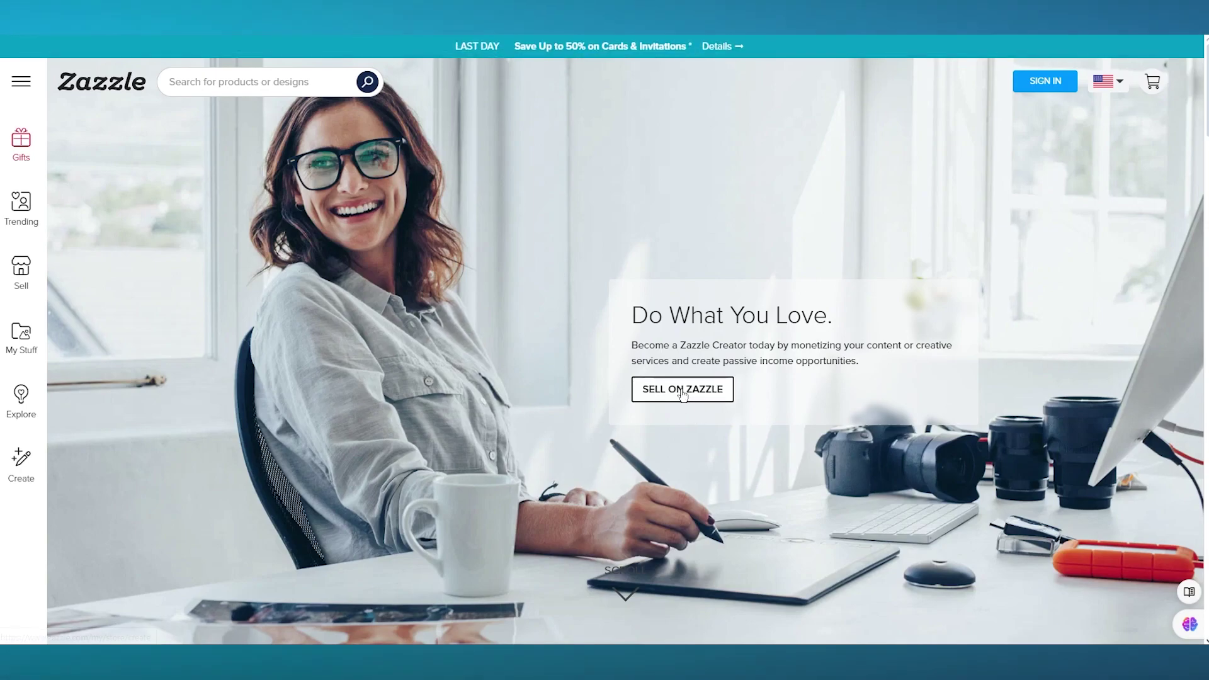
# Step: Copy the temporary email address from Temp Mail and submit it in Zazzle's sign-in or create account form
pyautogui.click(695, 247)
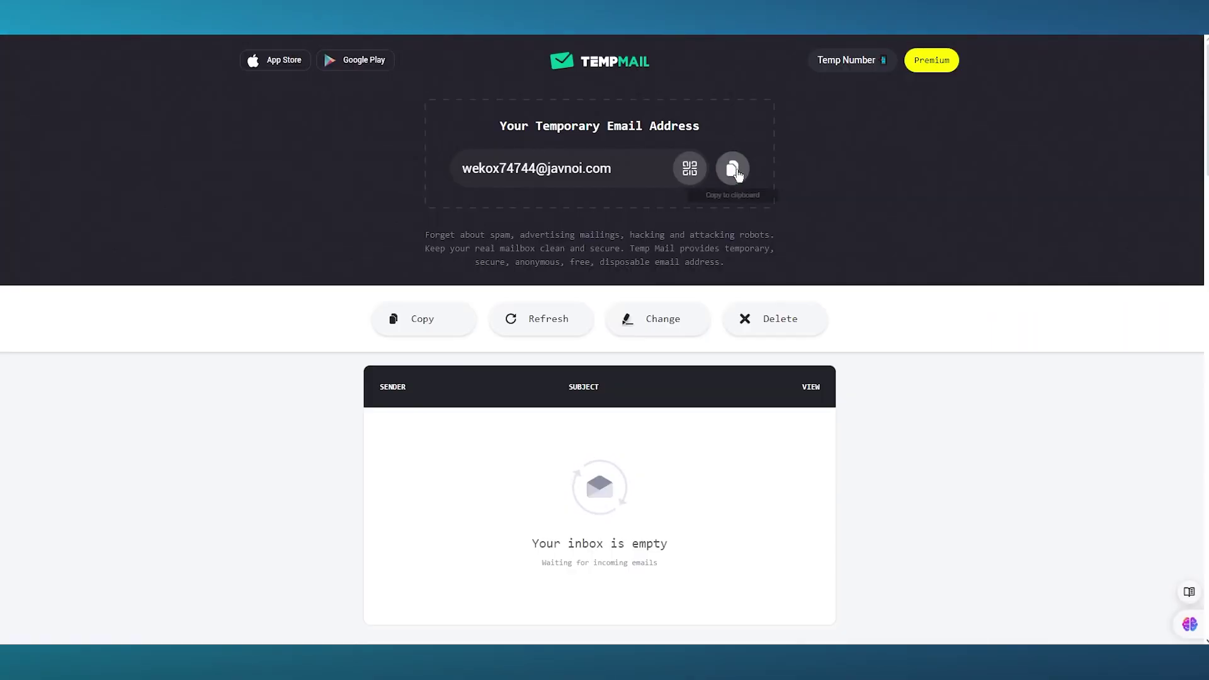
pyautogui.click(737, 173)
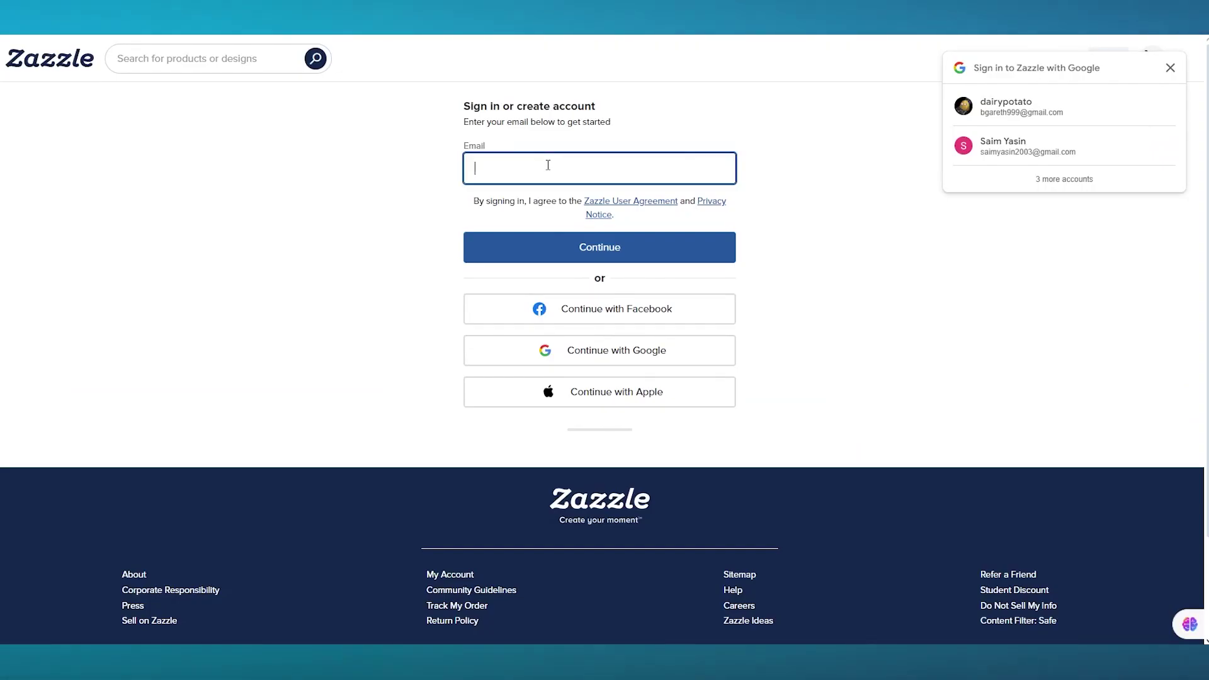
pyautogui.rightClick(548, 165)
pyautogui.click(586, 291)
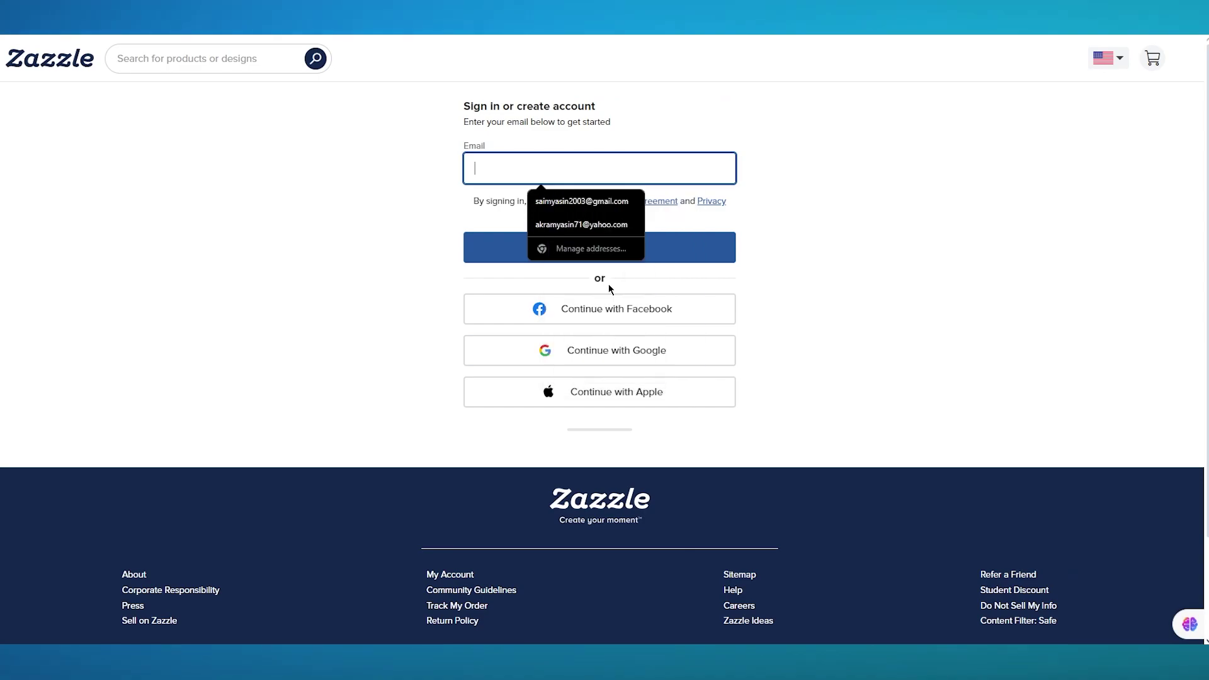
pyautogui.click(915, 192)
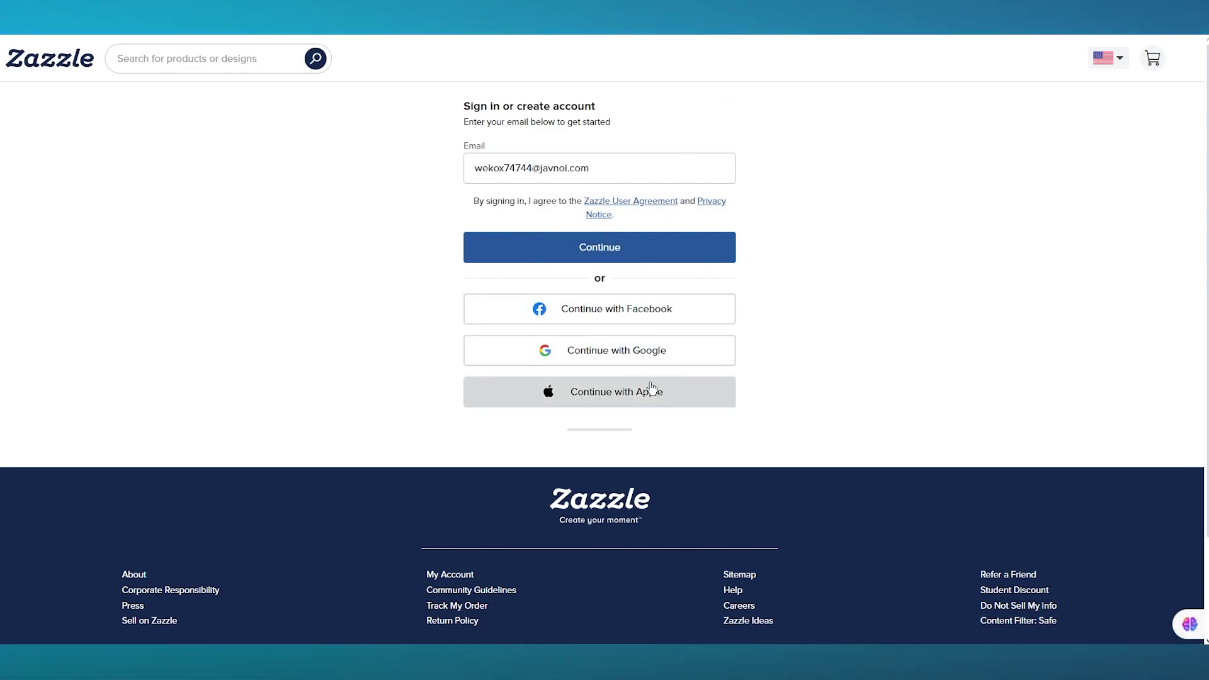
pyautogui.click(589, 242)
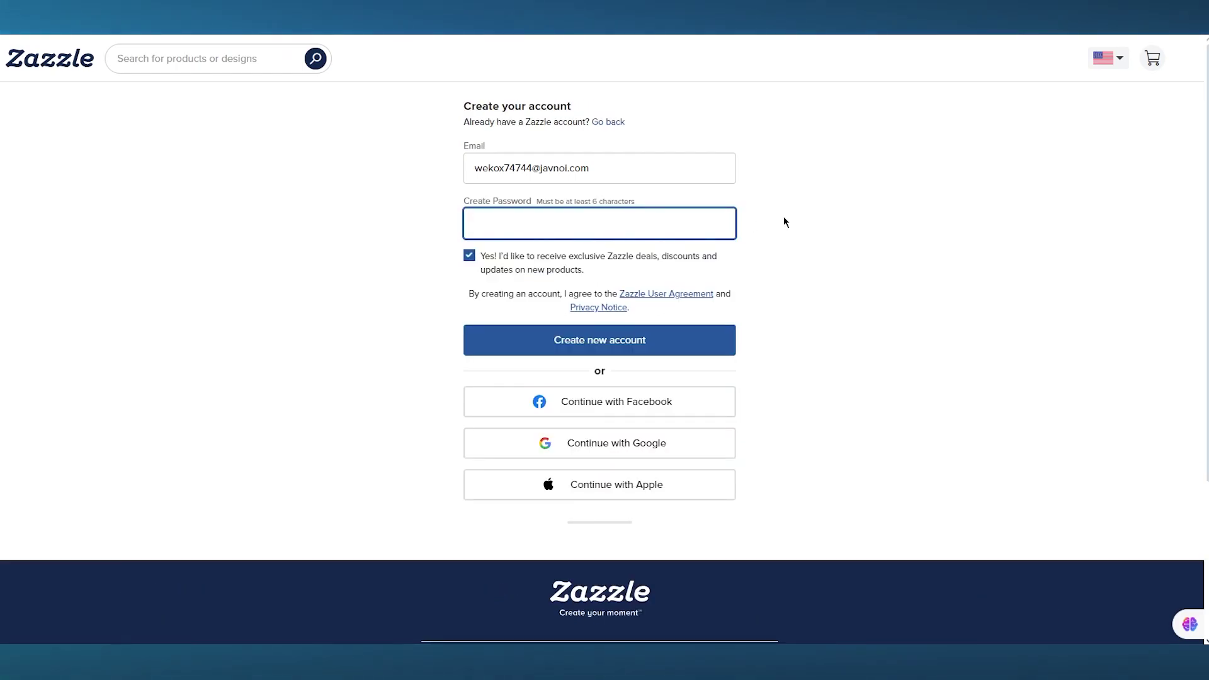
# Step: Enter a password for the new Zazzle account and create the account
pyautogui.write('••••')
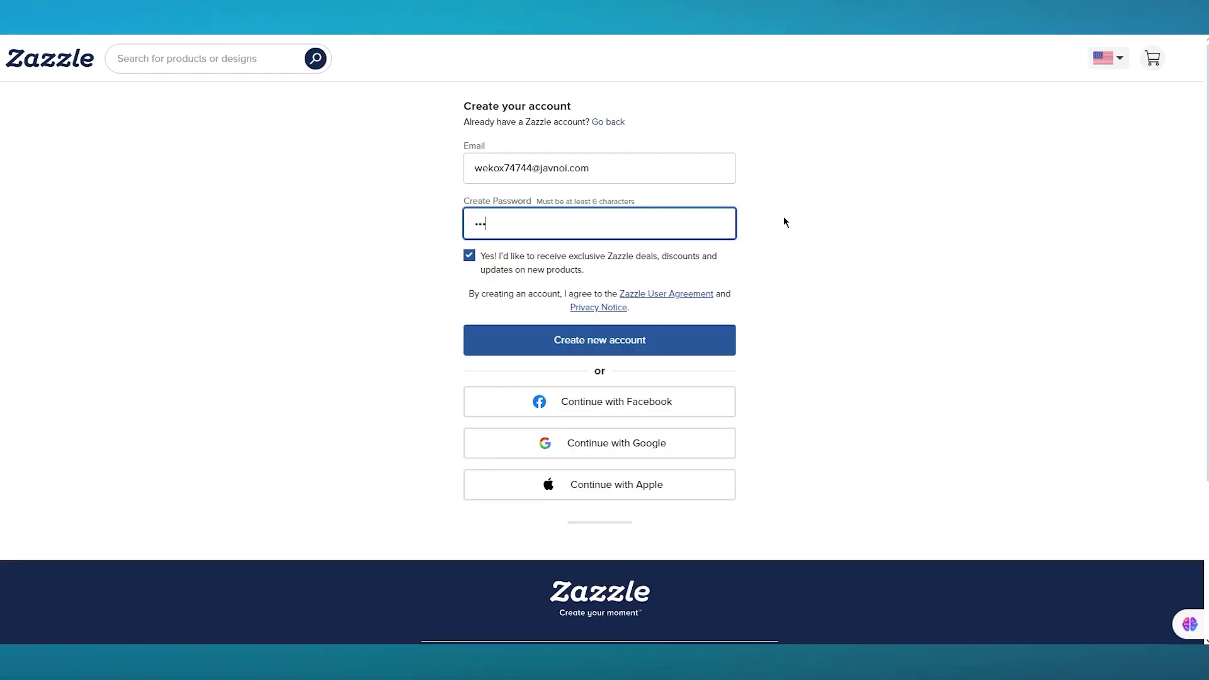
pyautogui.write('••')
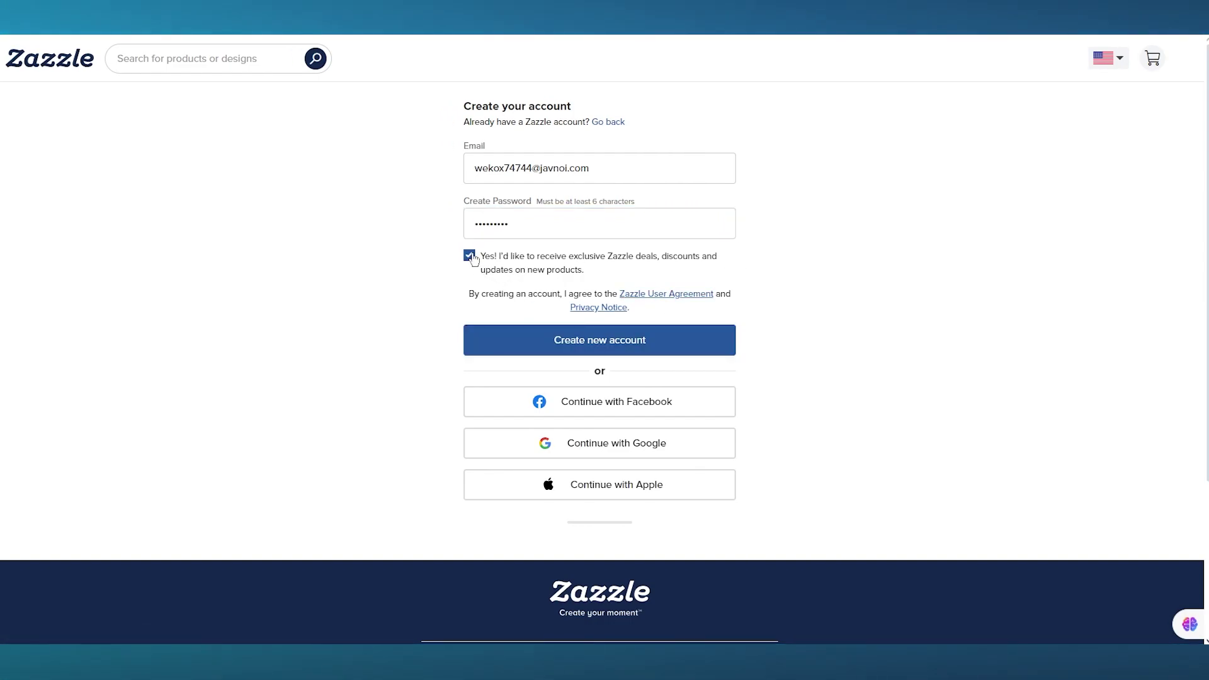
pyautogui.click(644, 344)
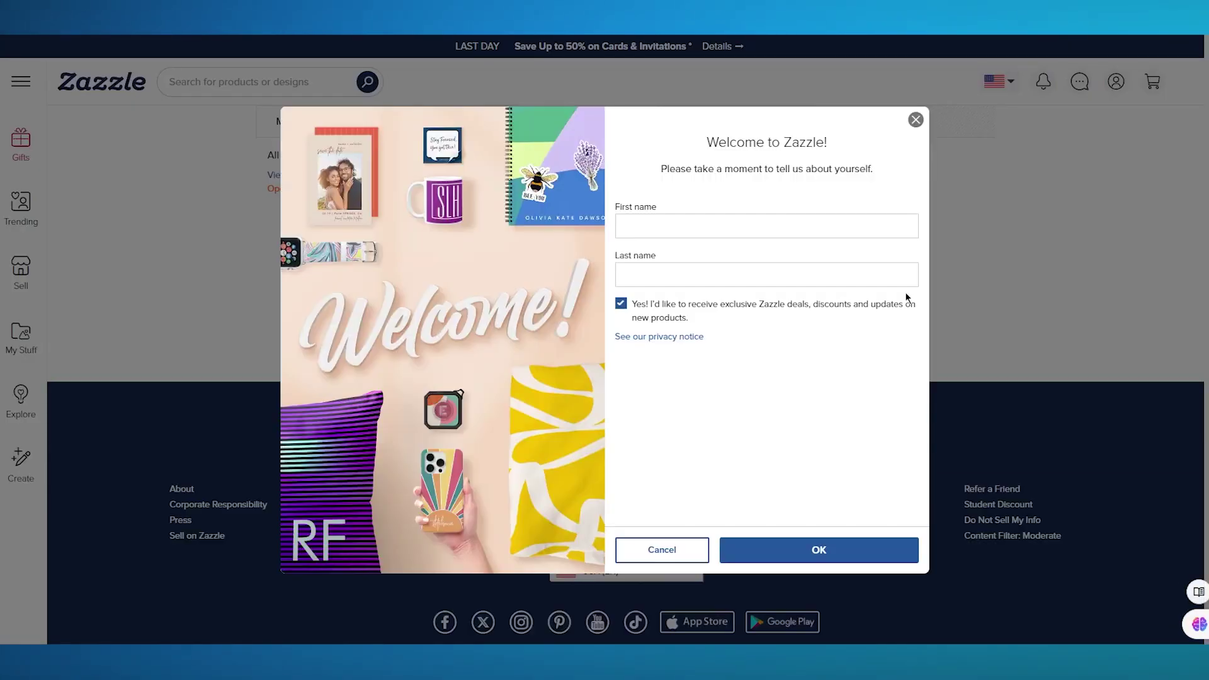
pyautogui.click(739, 243)
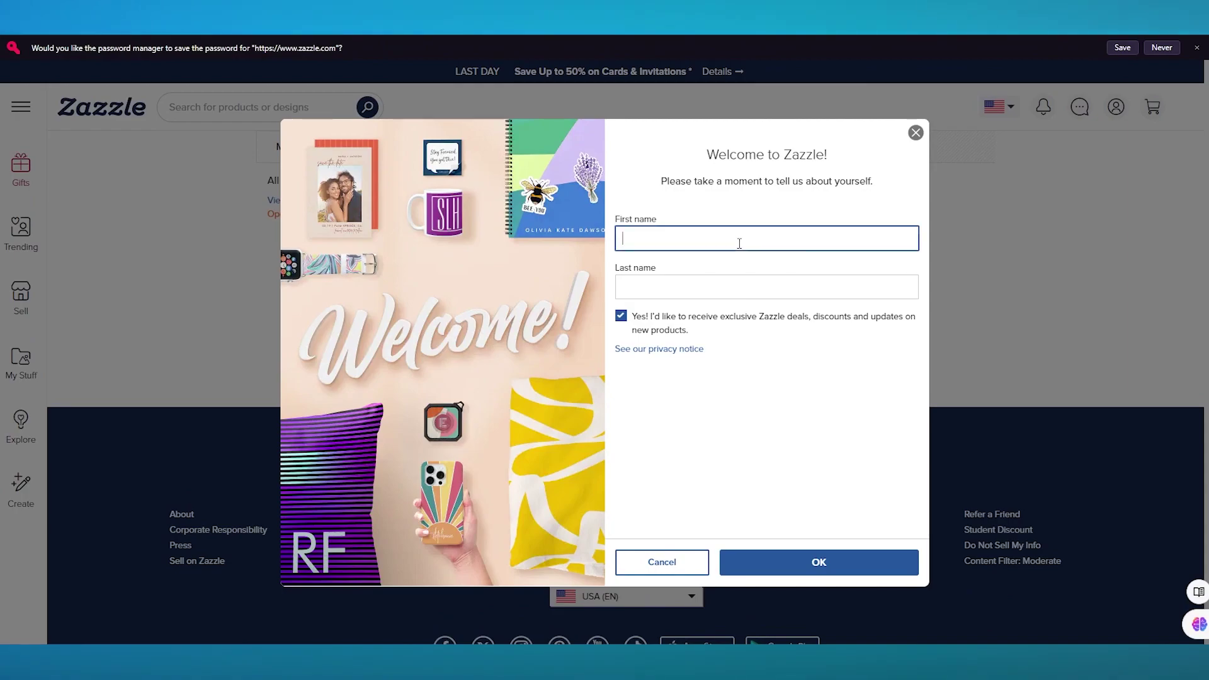
pyautogui.click(720, 315)
pyautogui.click(729, 281)
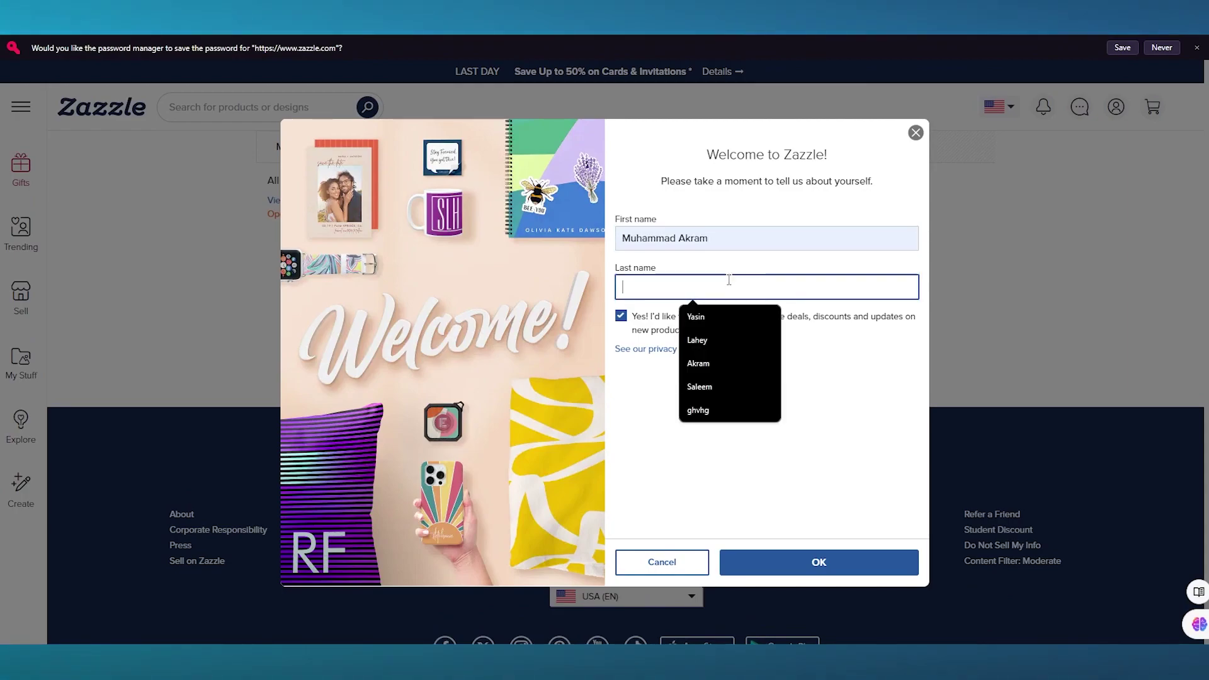
pyautogui.tripleClick(733, 245)
pyautogui.press('BackSpace')
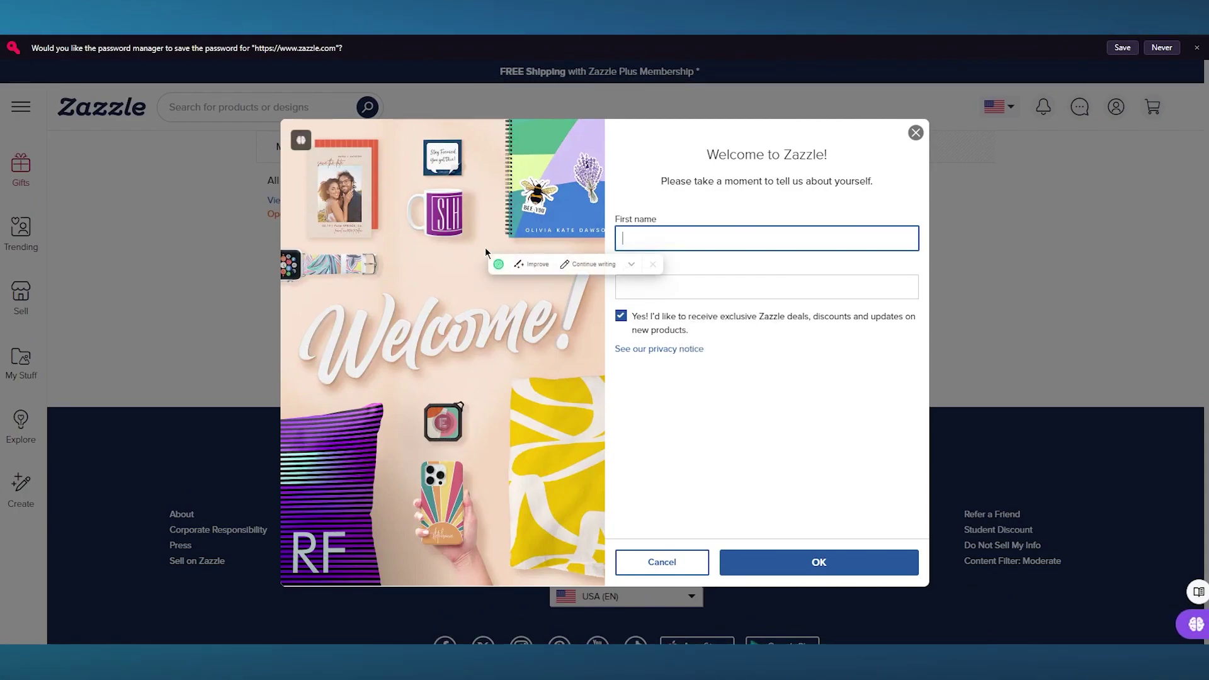
# Step: Complete the welcome form with the first and last name, opting out of Zazzle deals and product updates
pyautogui.click(699, 291)
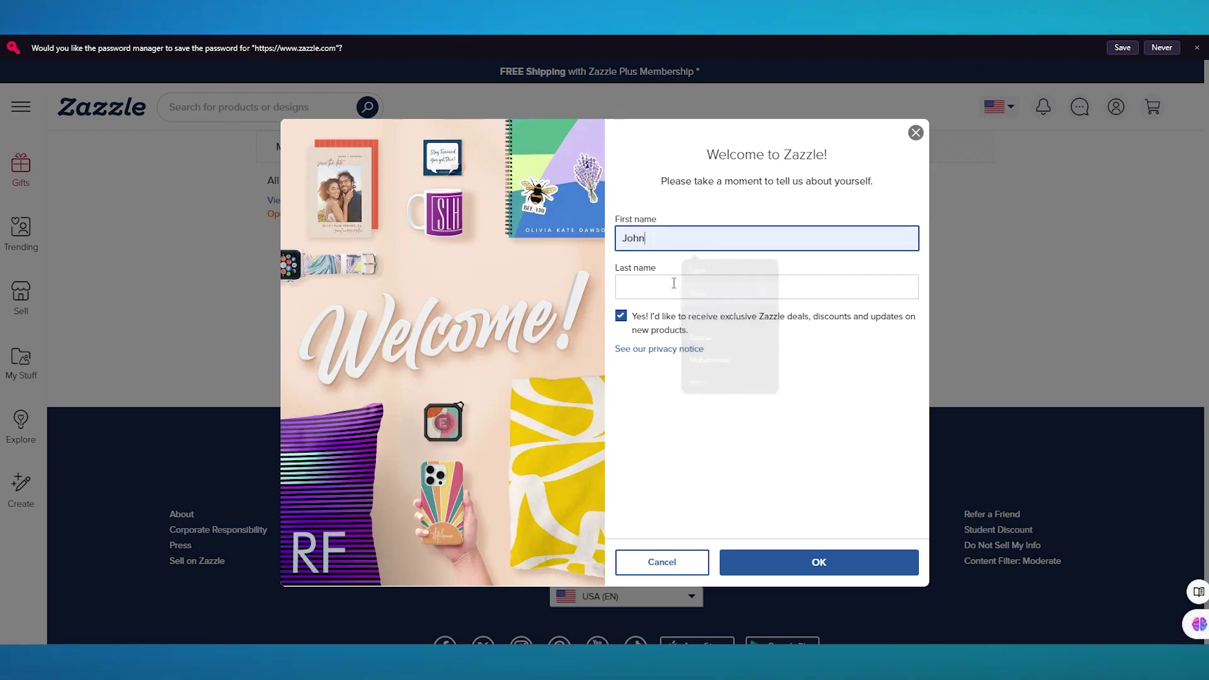
pyautogui.click(674, 299)
pyautogui.click(718, 342)
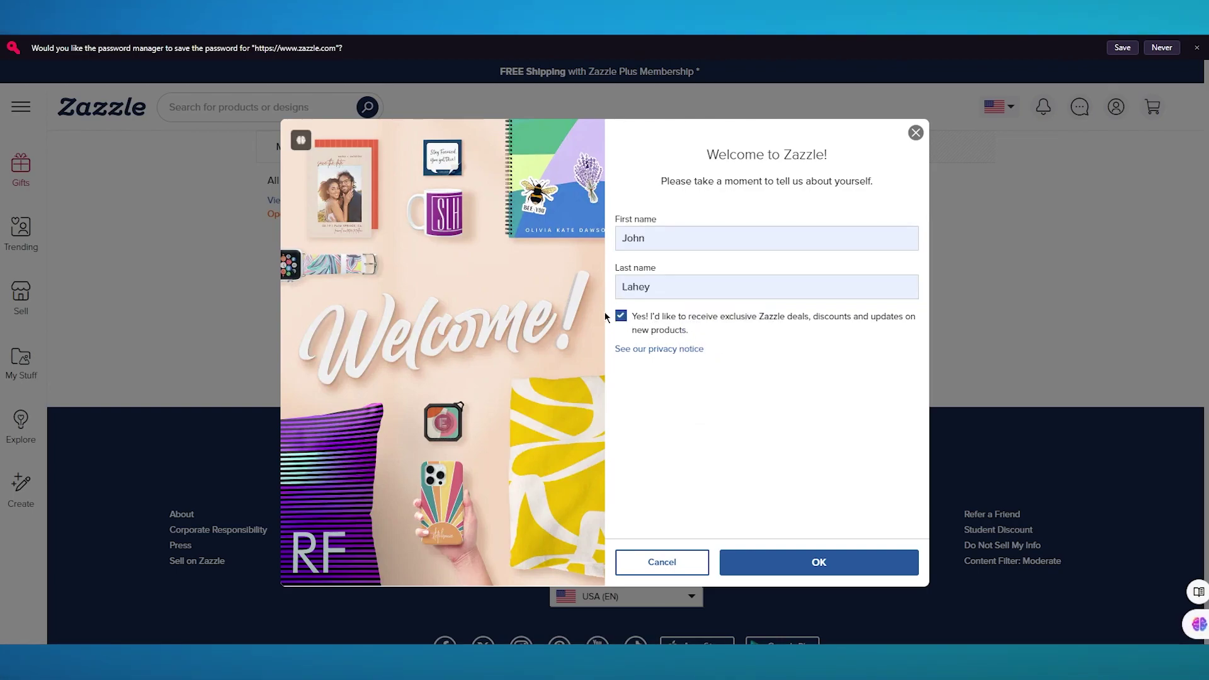
pyautogui.click(619, 318)
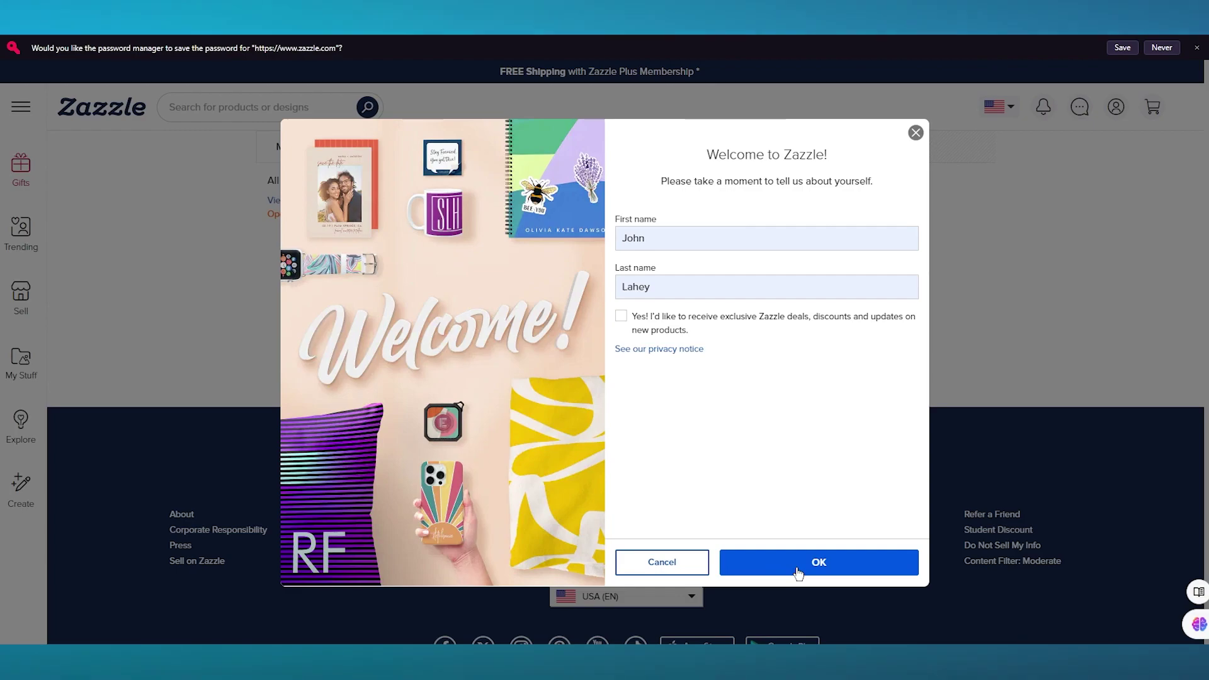
pyautogui.click(798, 574)
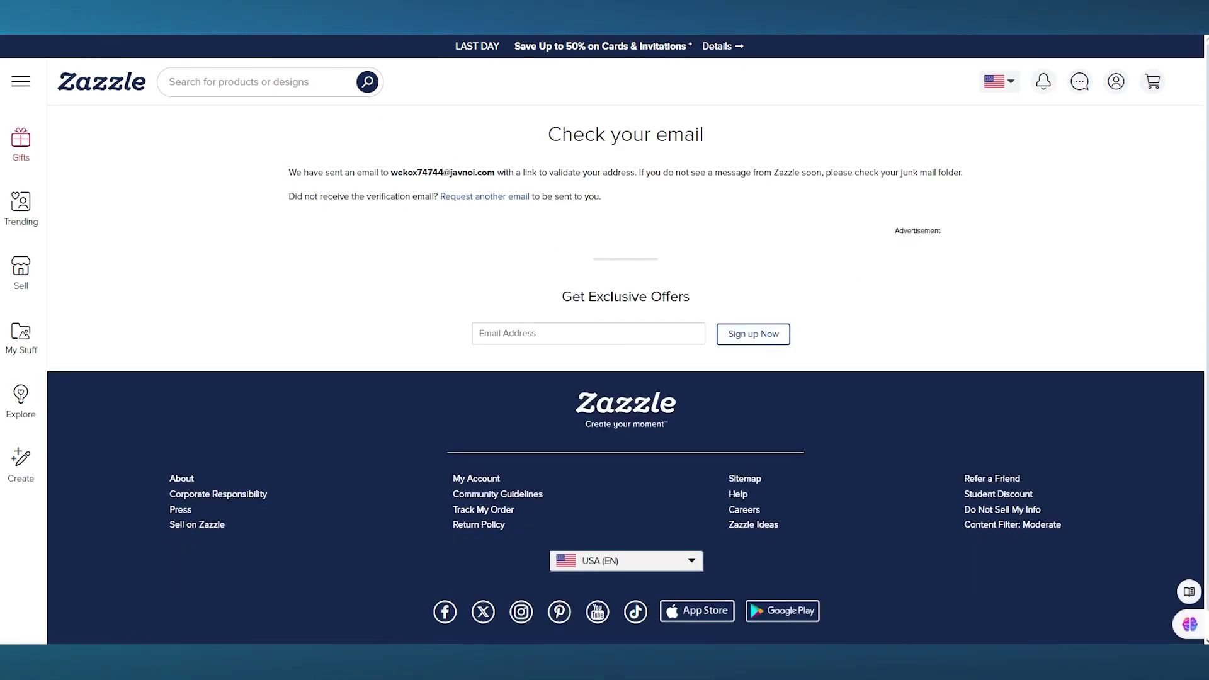
# Step: Check the Temp Mail inbox for Zazzle's verification email, comparing it with the notice on the Zazzle page
pyautogui.hotkey('ctrl', 'Tab')
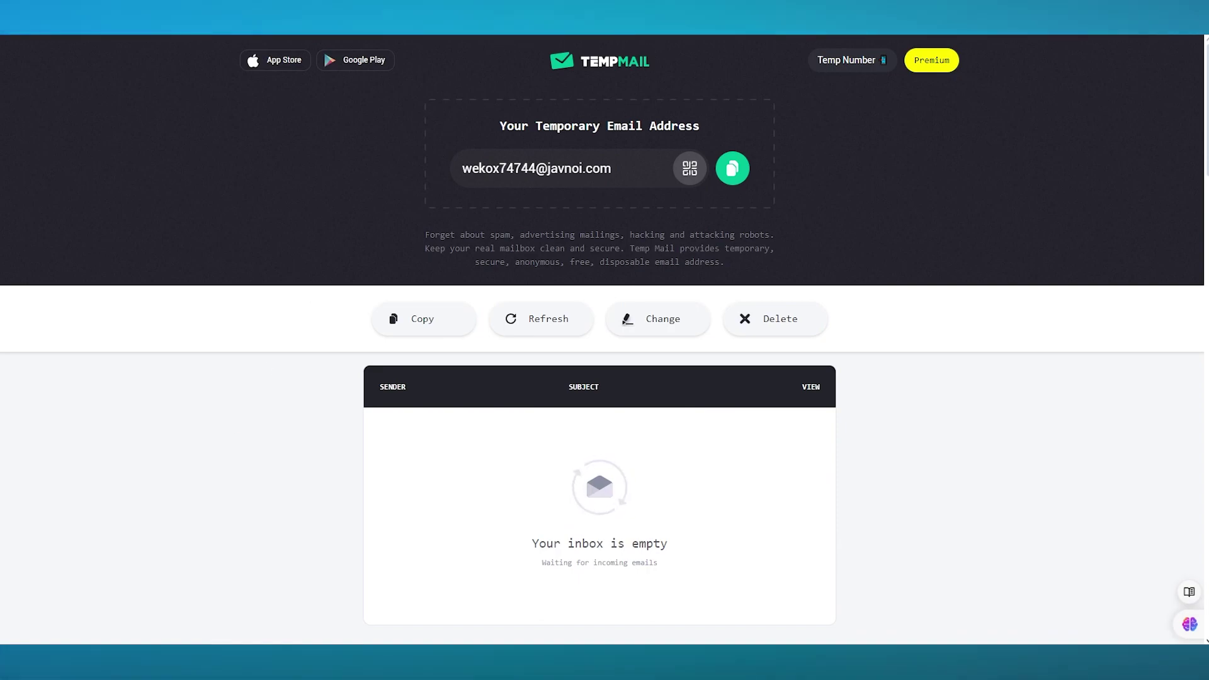
pyautogui.hotkey('ctrl', 'Tab')
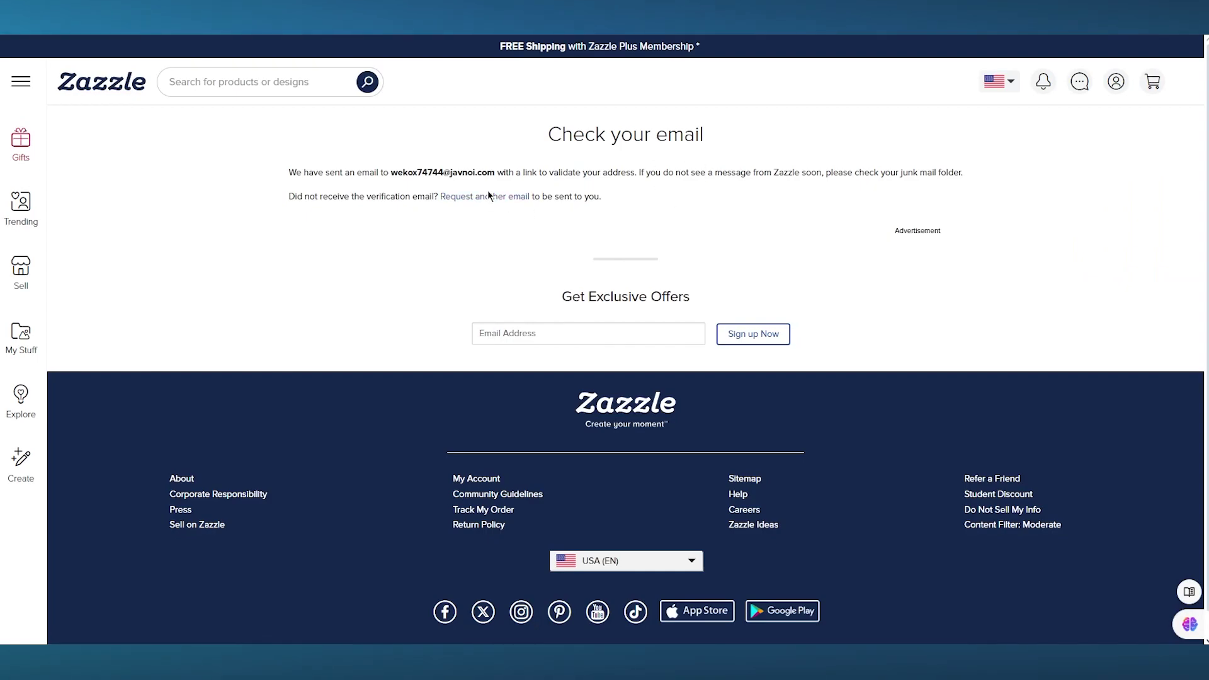
pyautogui.hotkey('ctrl', 'Tab')
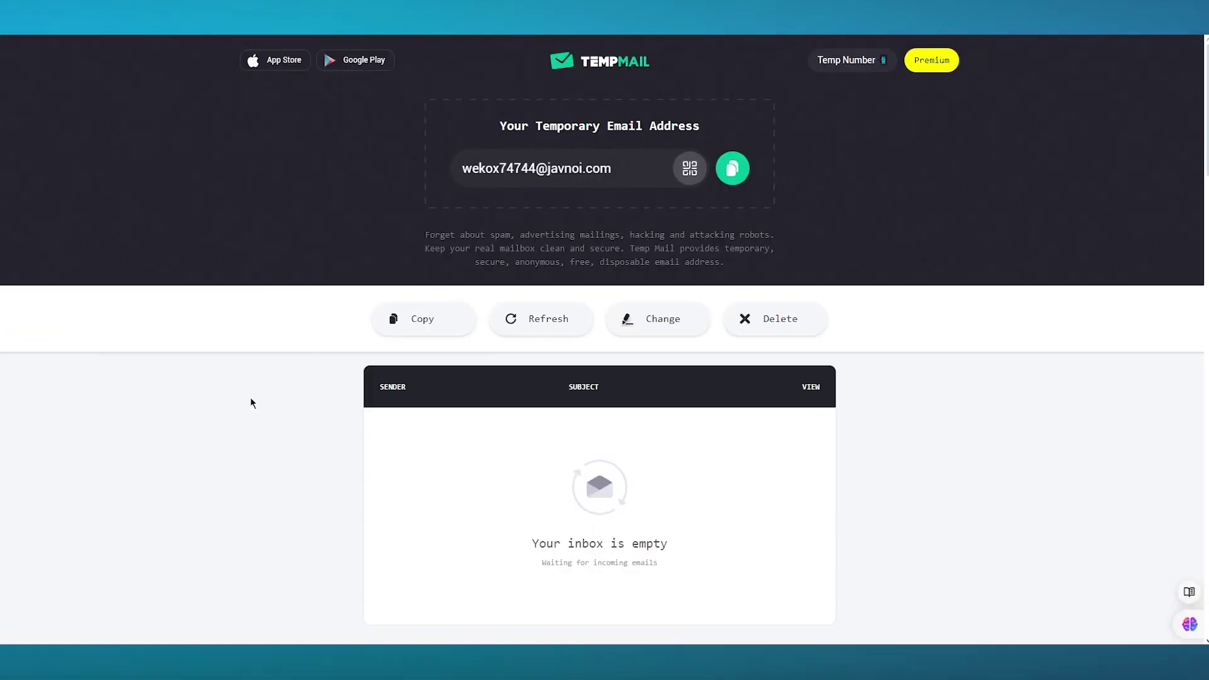
pyautogui.scroll(-8, 251, 402)
pyautogui.scroll(8, 250, 402)
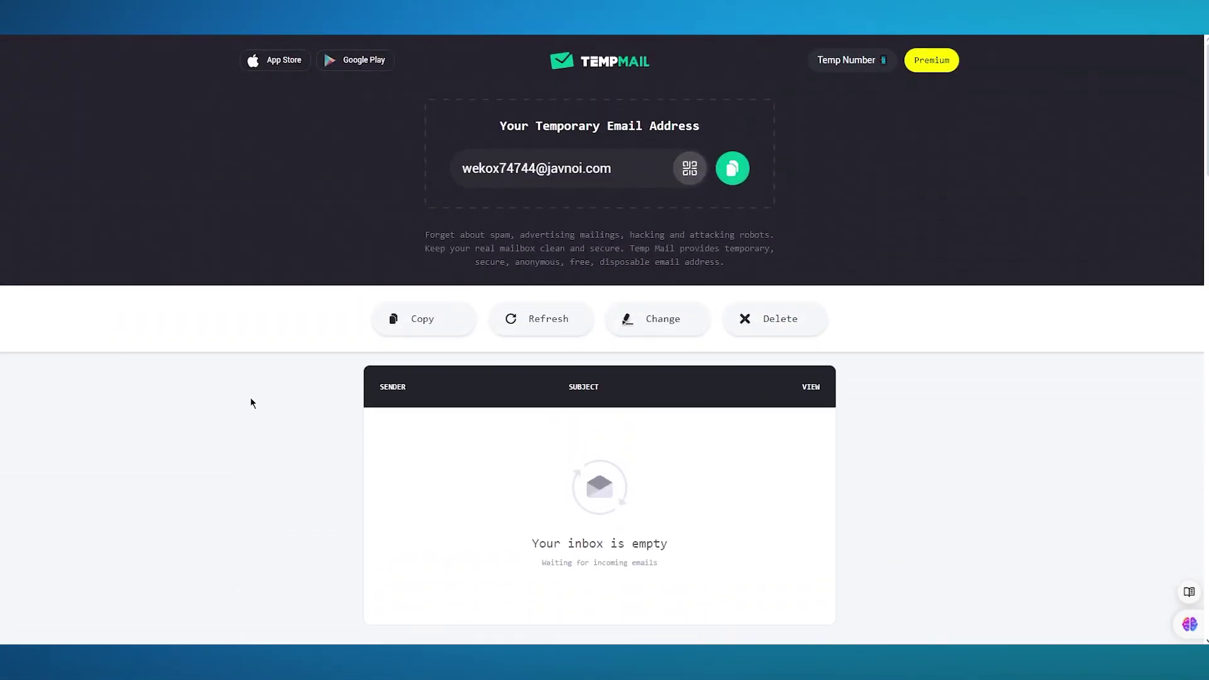
pyautogui.hotkey('ctrl', 'Tab')
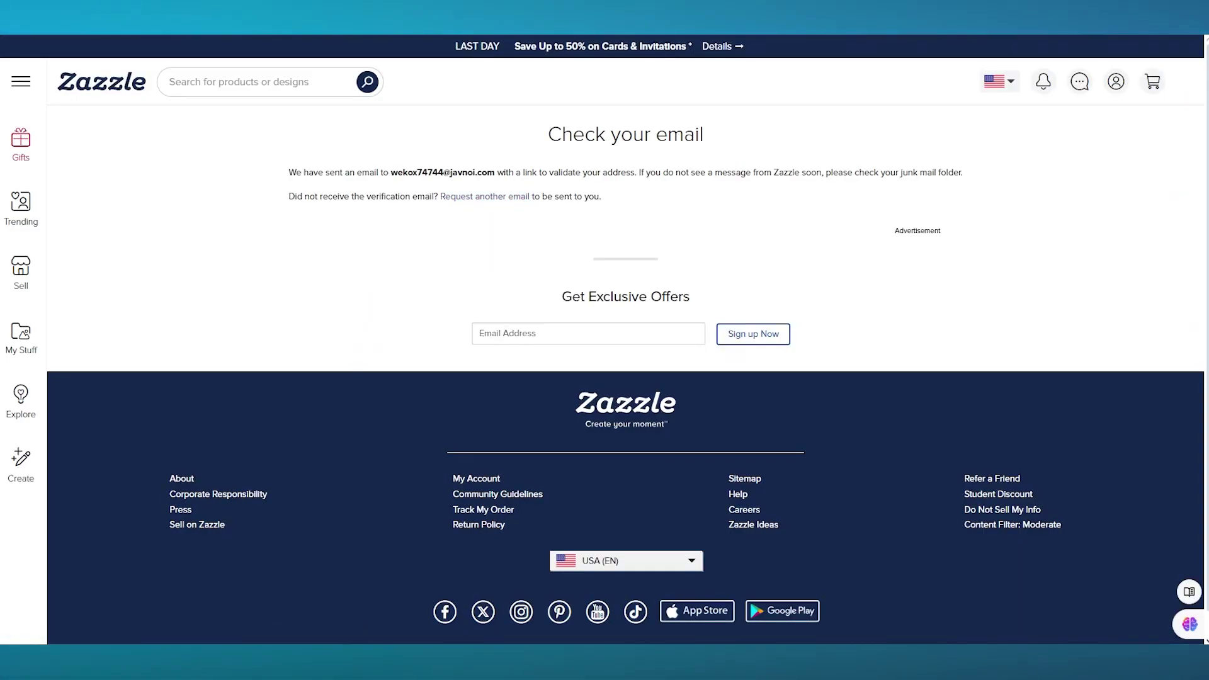
pyautogui.hotkey('ctrl', 'shift', 'Tab')
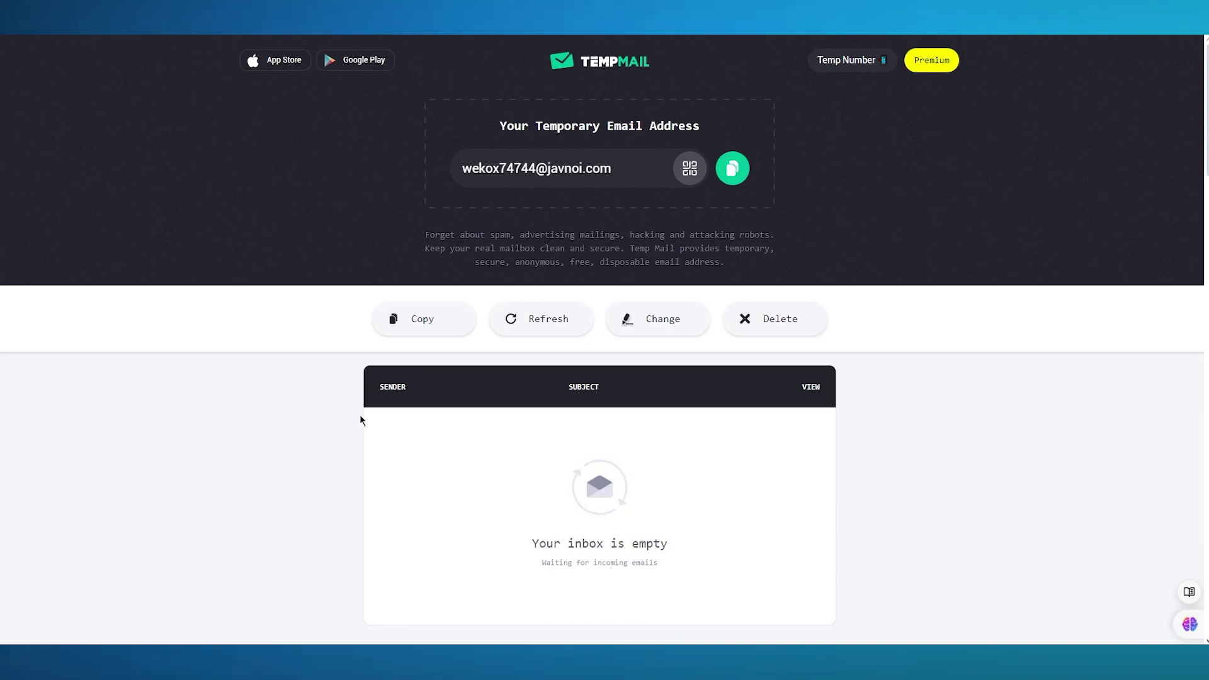
# Step: Return to the Zazzle account page and start creating a product from the Design Center
pyautogui.hotkey('ctrl', 'Tab')
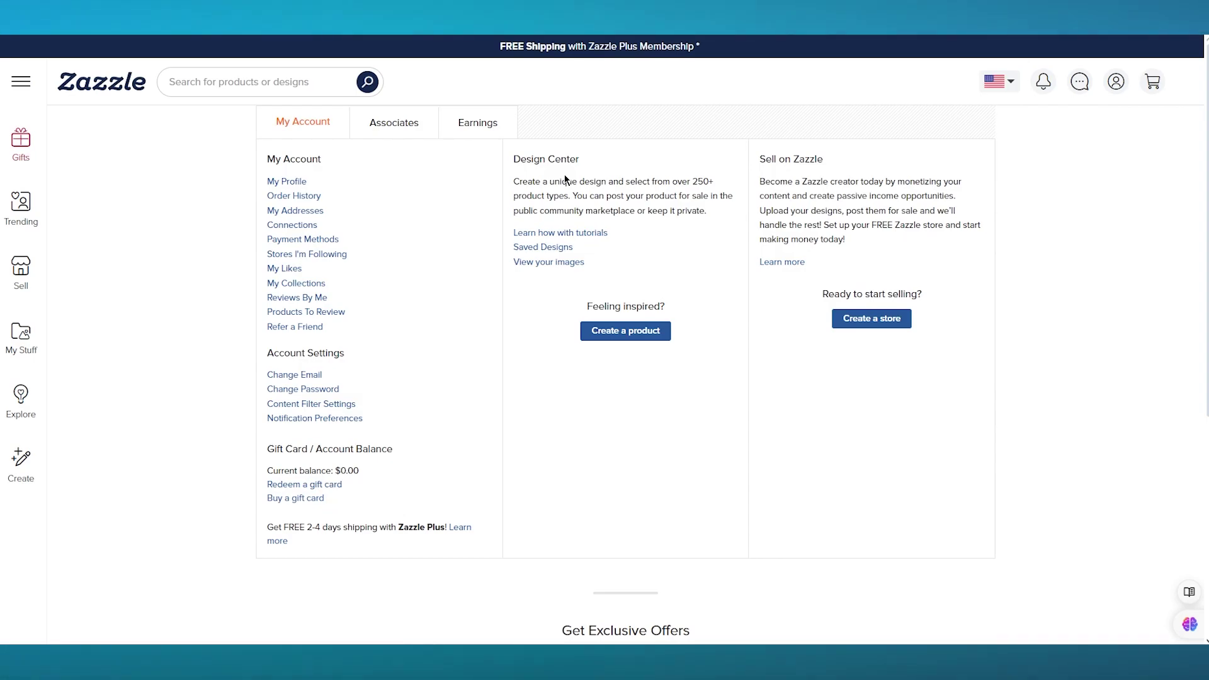
pyautogui.click(627, 328)
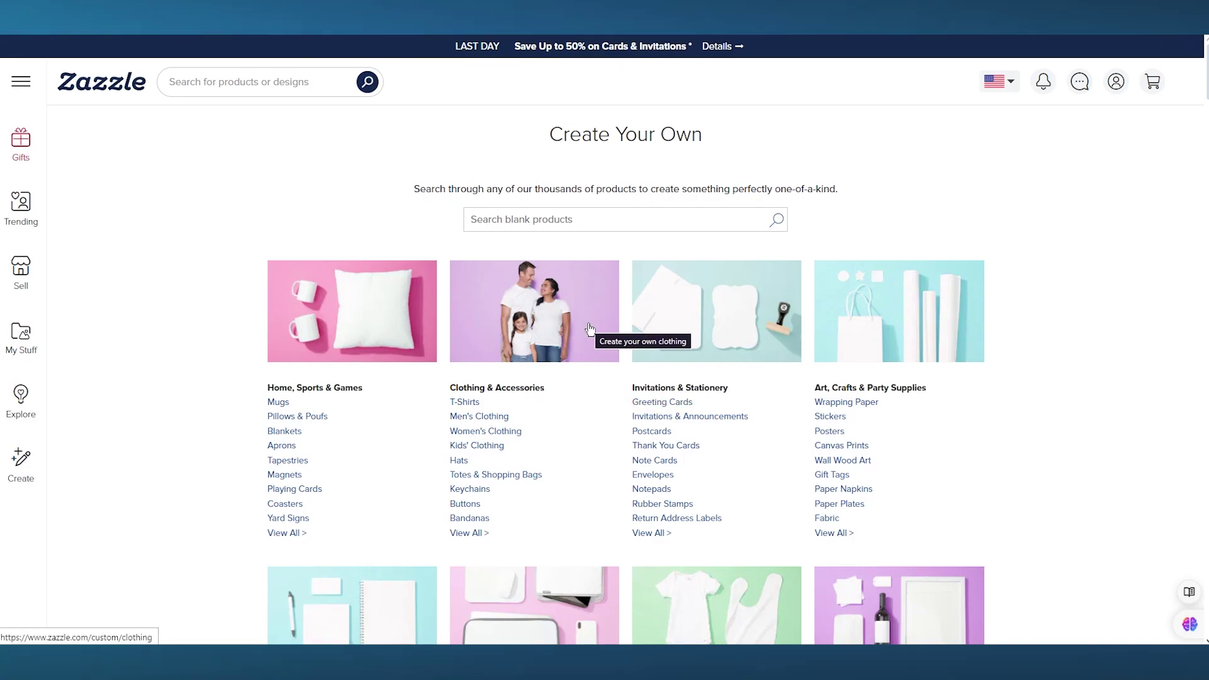
# Step: Look through the blank product categories and items offered on the Create Your Own page
pyautogui.scroll(-1, 589, 329)
pyautogui.scroll(-2, 716, 264)
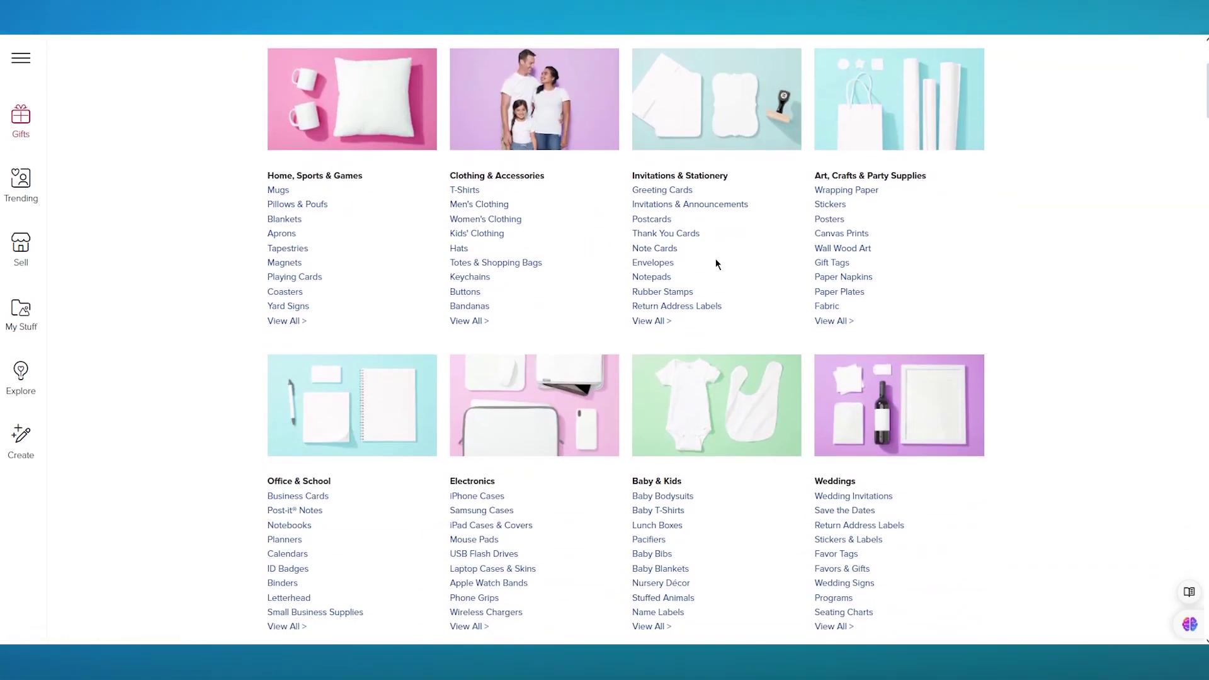
pyautogui.scroll(-4, 1038, 274)
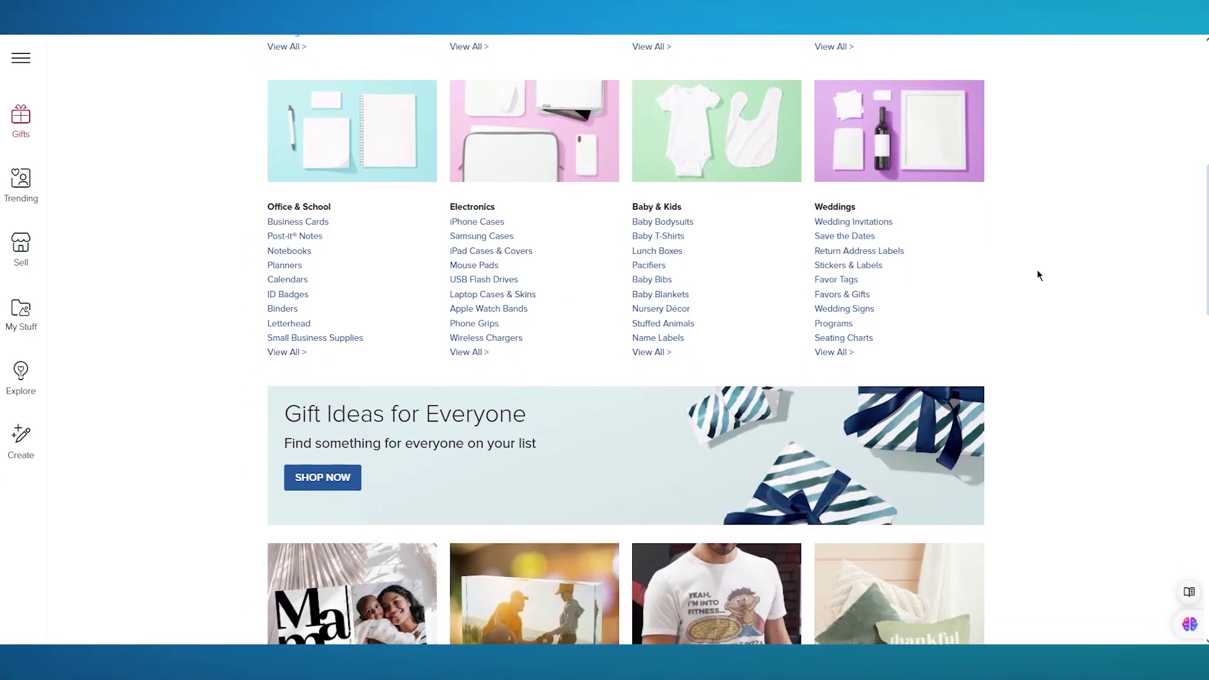
pyautogui.scroll(-3, 1038, 270)
pyautogui.scroll(3, 1037, 270)
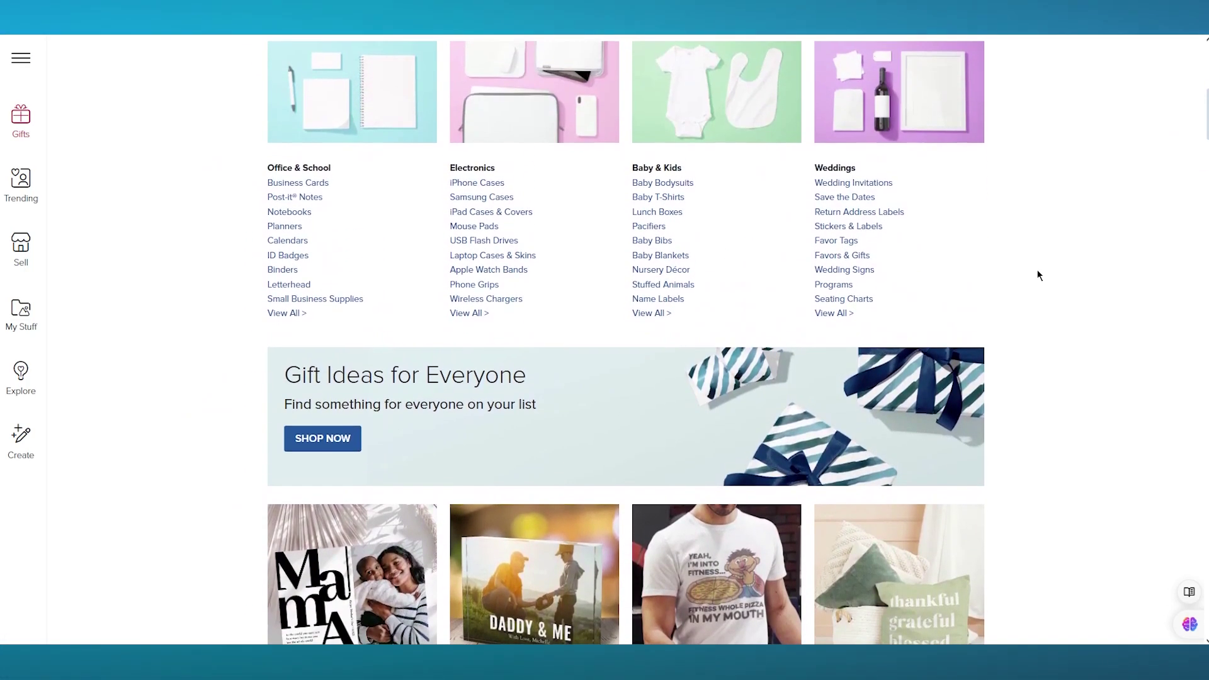
pyautogui.scroll(-20, 1038, 271)
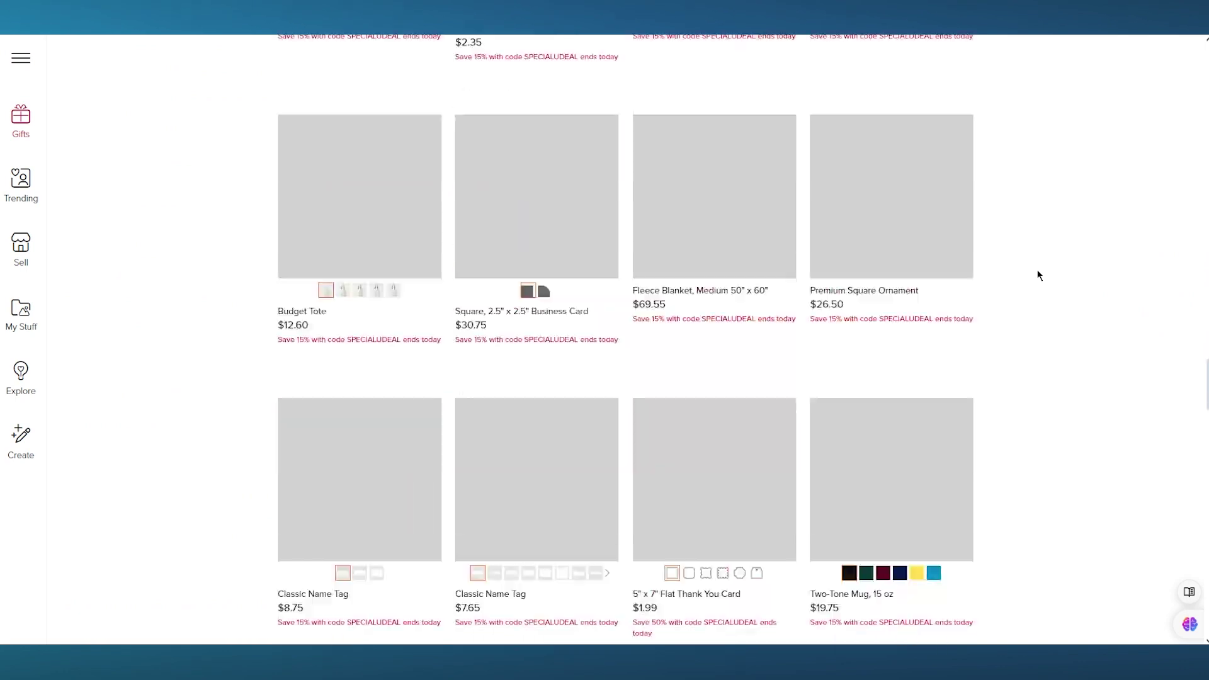
pyautogui.scroll(-5, 1037, 275)
pyautogui.scroll(20, 1037, 276)
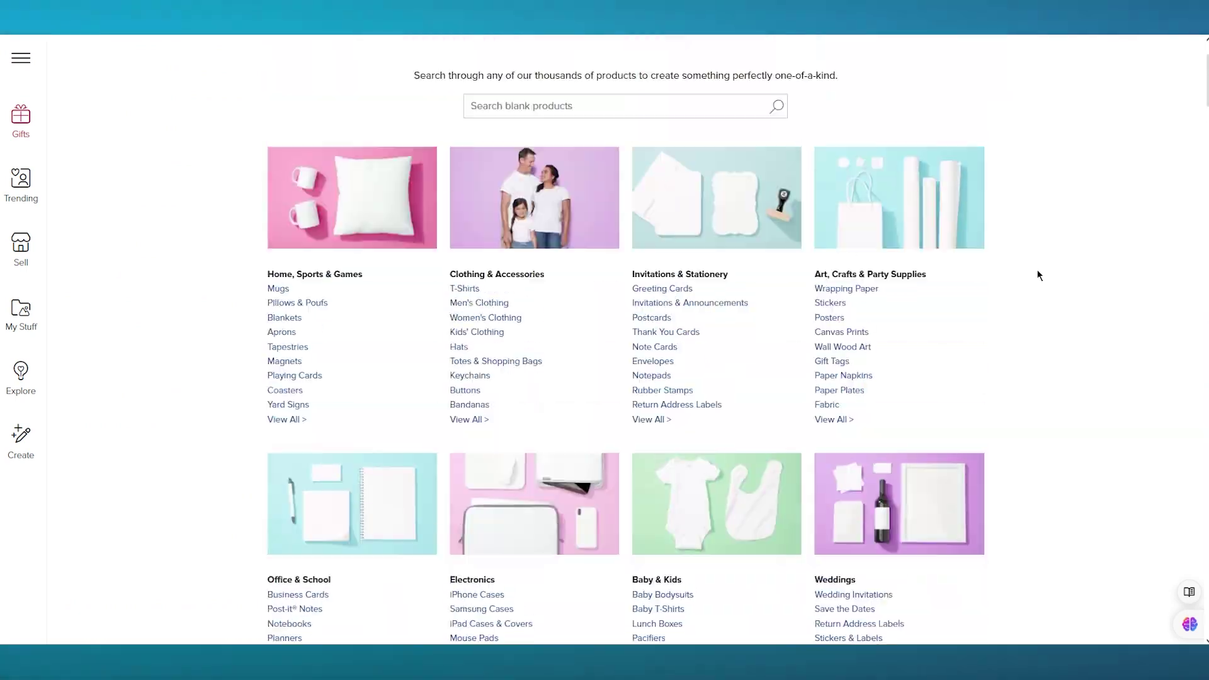
pyautogui.scroll(2, 1038, 271)
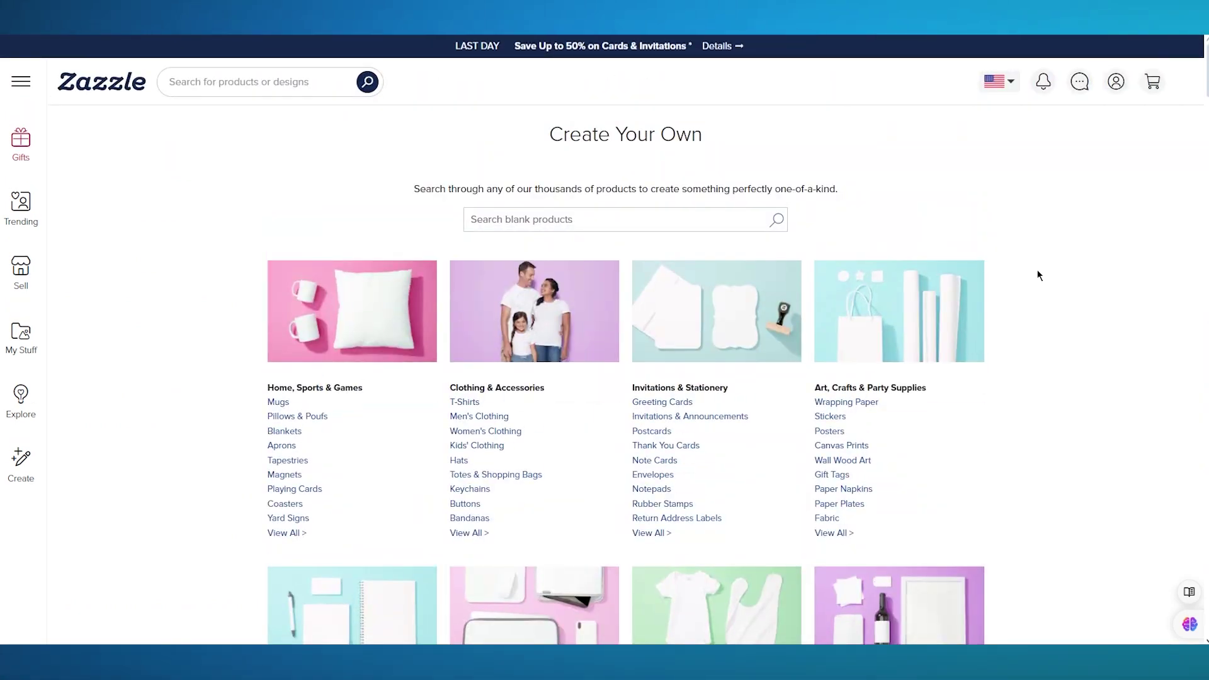
pyautogui.scroll(-3, 1039, 276)
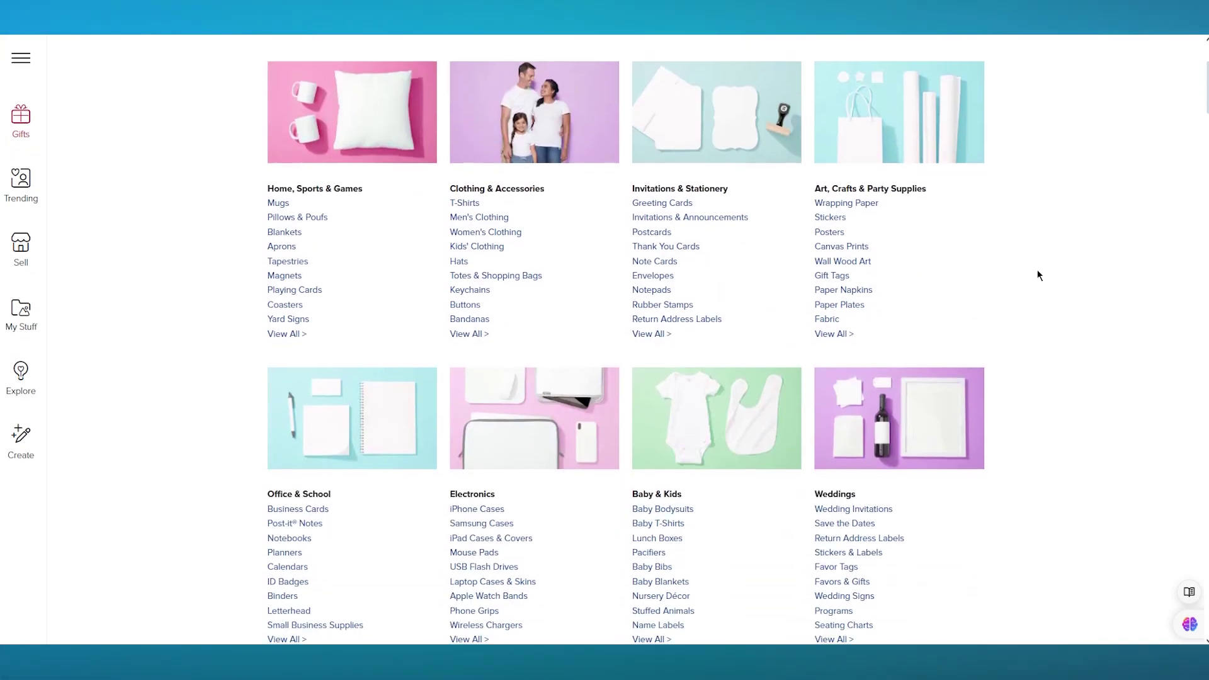
# Step: Open a Home, Sports & Games product category in a new tab, and open the Men's Clothing category
pyautogui.rightClick(275, 213)
pyautogui.click(281, 219)
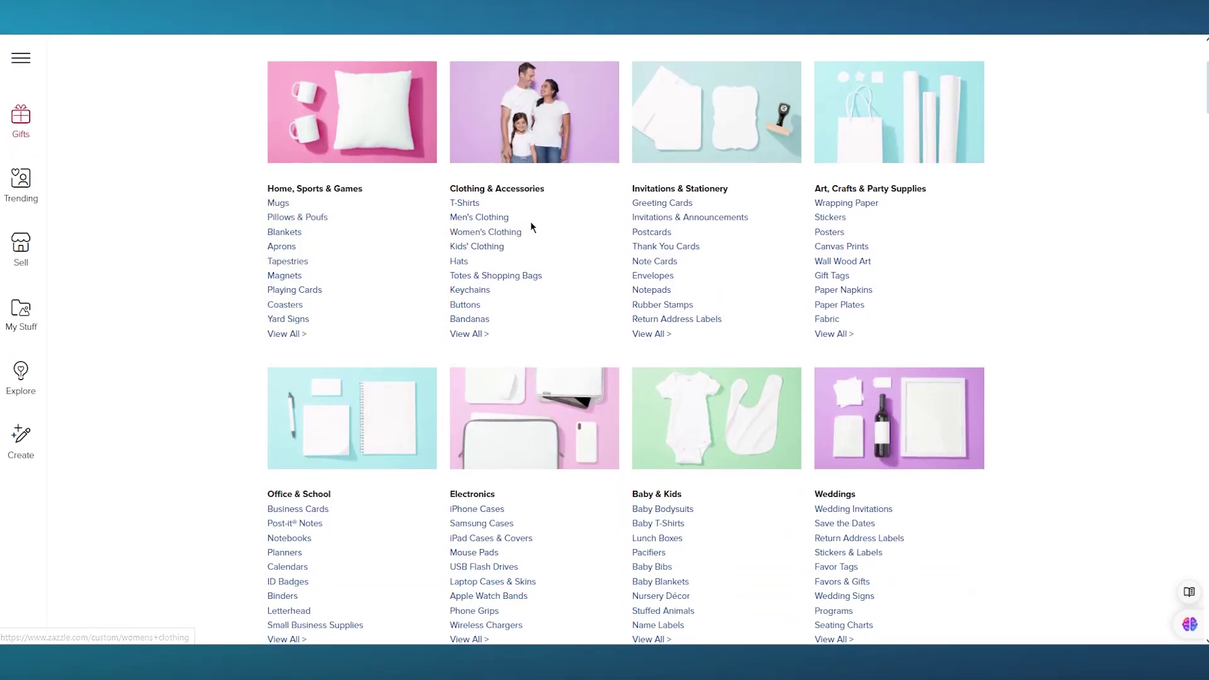
pyautogui.click(488, 217)
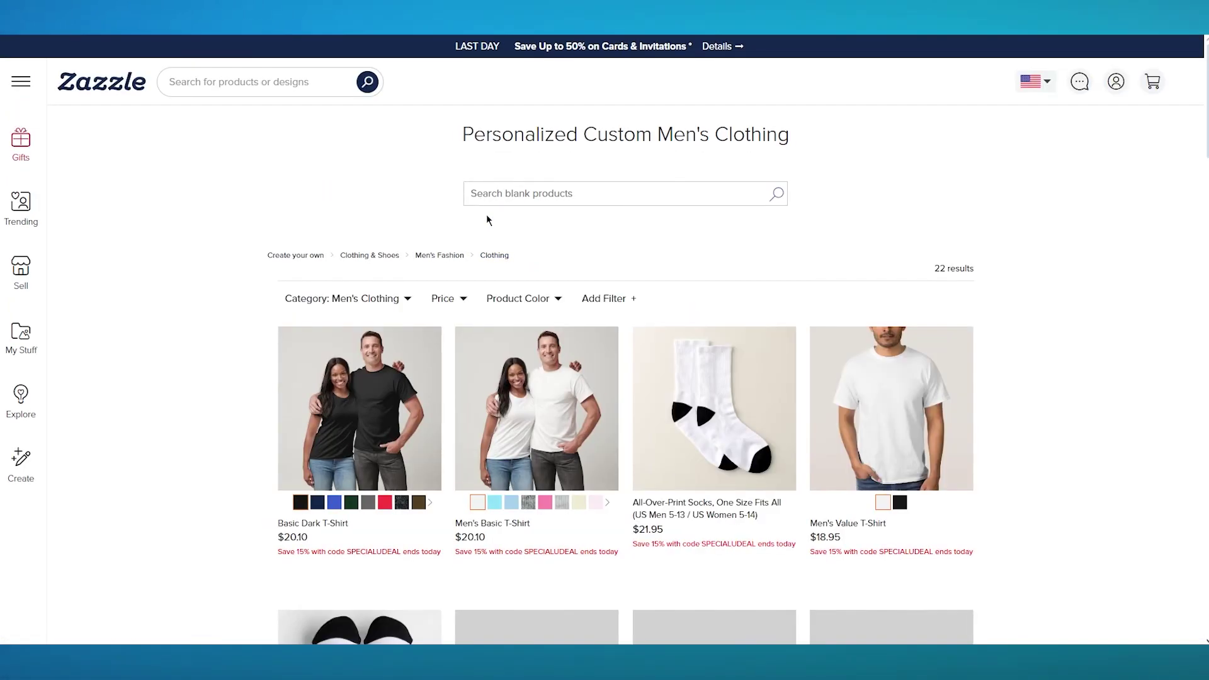
# Step: Look through the blank men's clothing products offered for customization
pyautogui.scroll(-4, 486, 214)
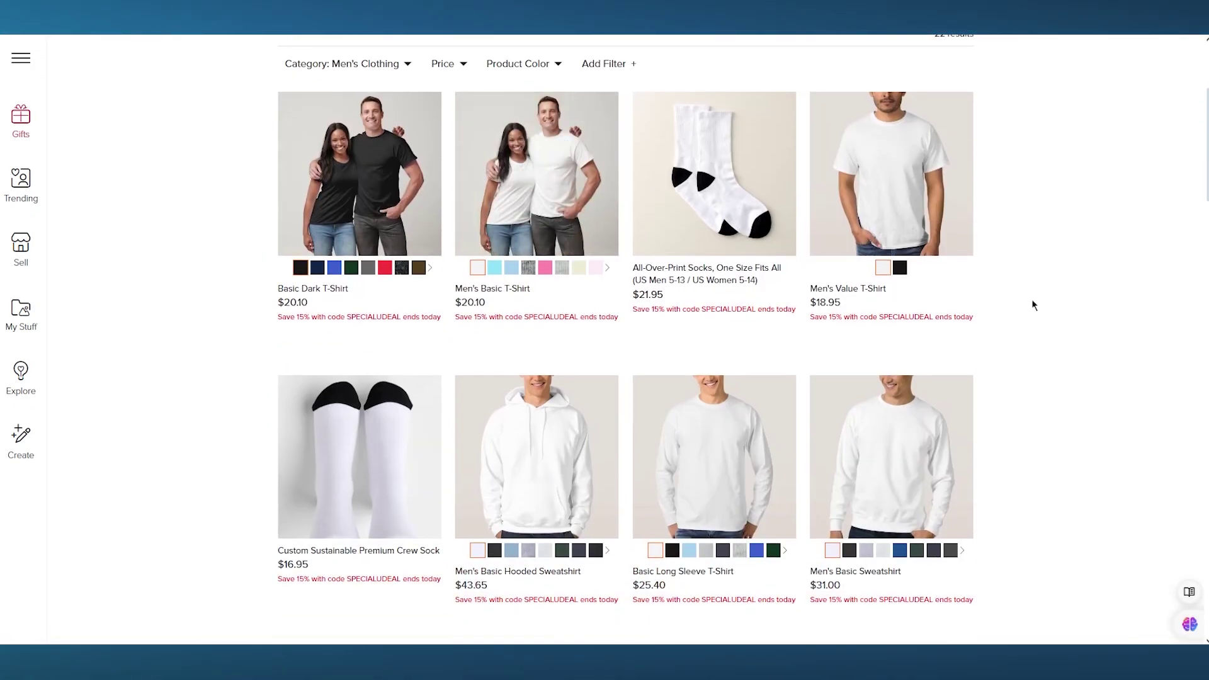
pyautogui.scroll(-5, 1033, 305)
pyautogui.scroll(-5, 1033, 306)
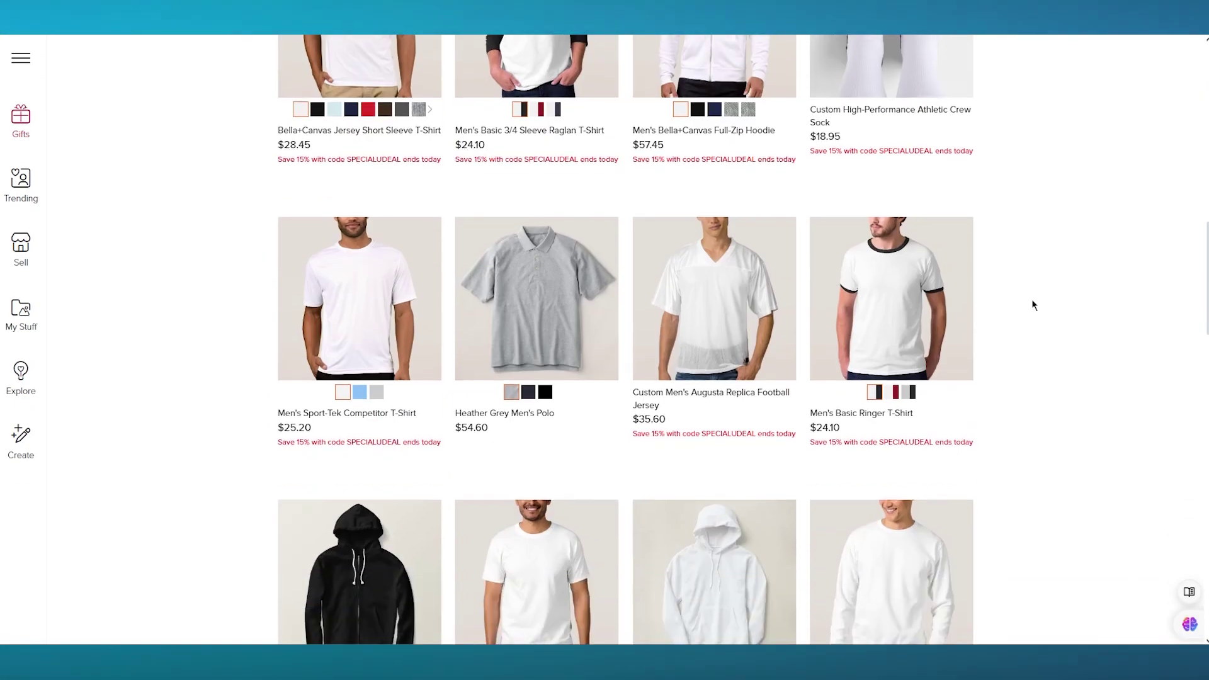
pyautogui.scroll(6, 1033, 306)
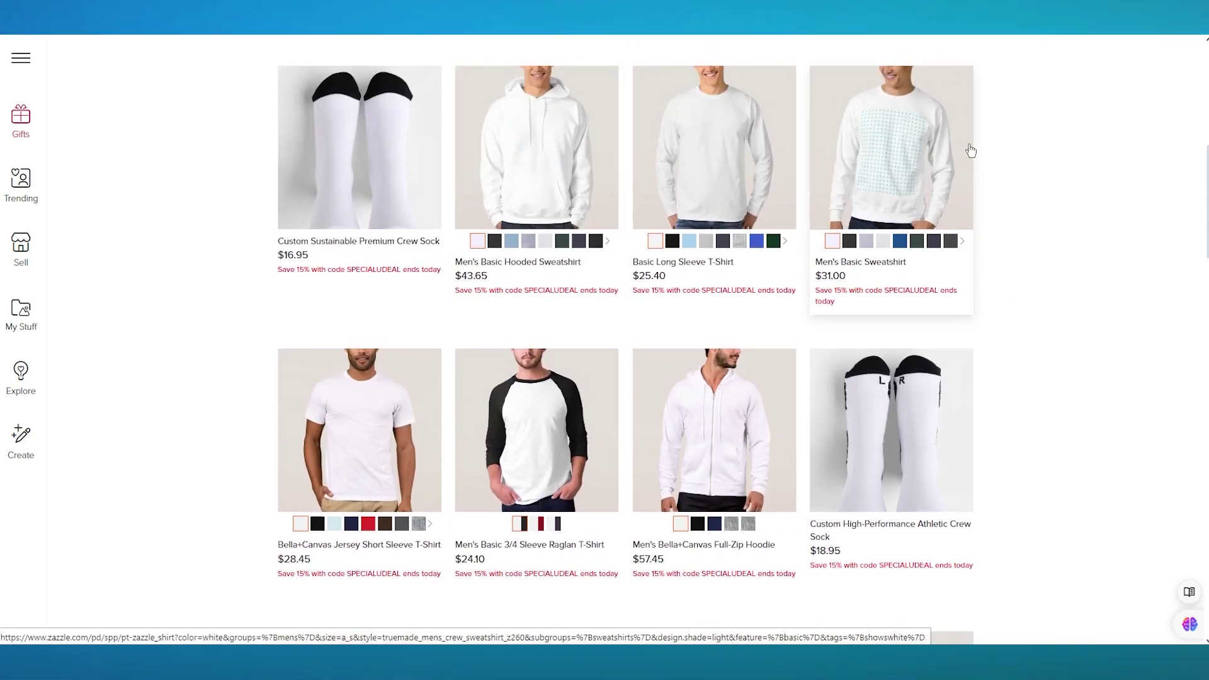
pyautogui.scroll(8, 546, 158)
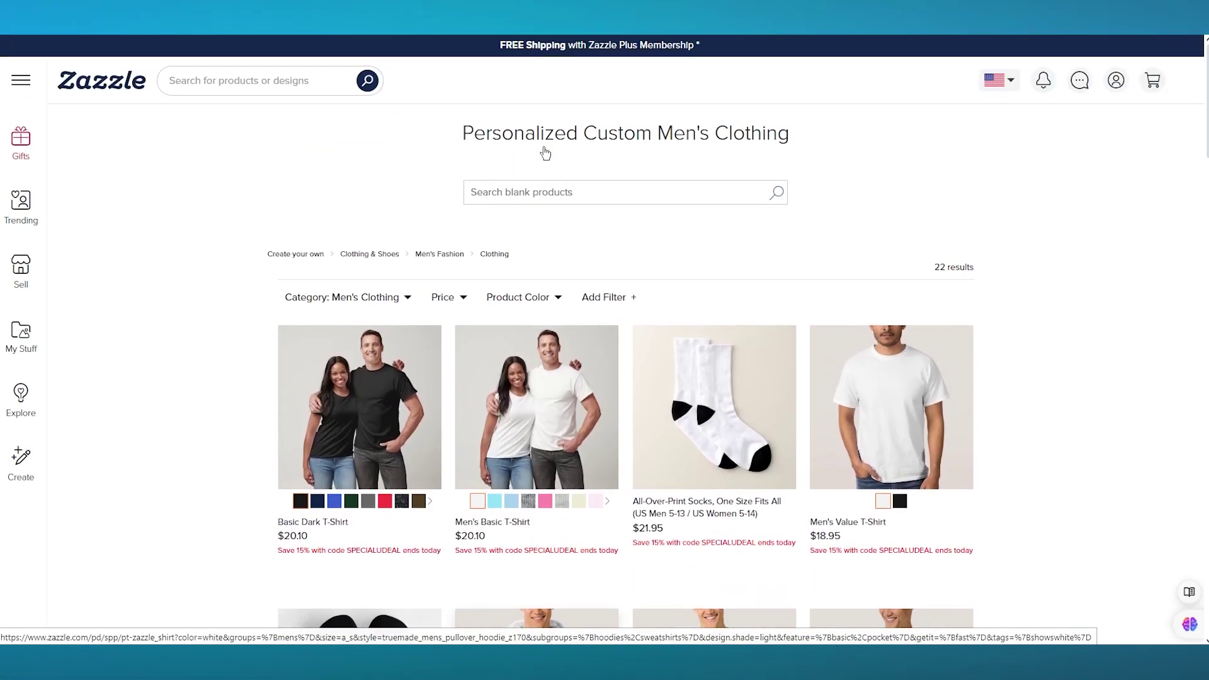
# Step: Search the blank products for "hoodie"
pyautogui.click(544, 189)
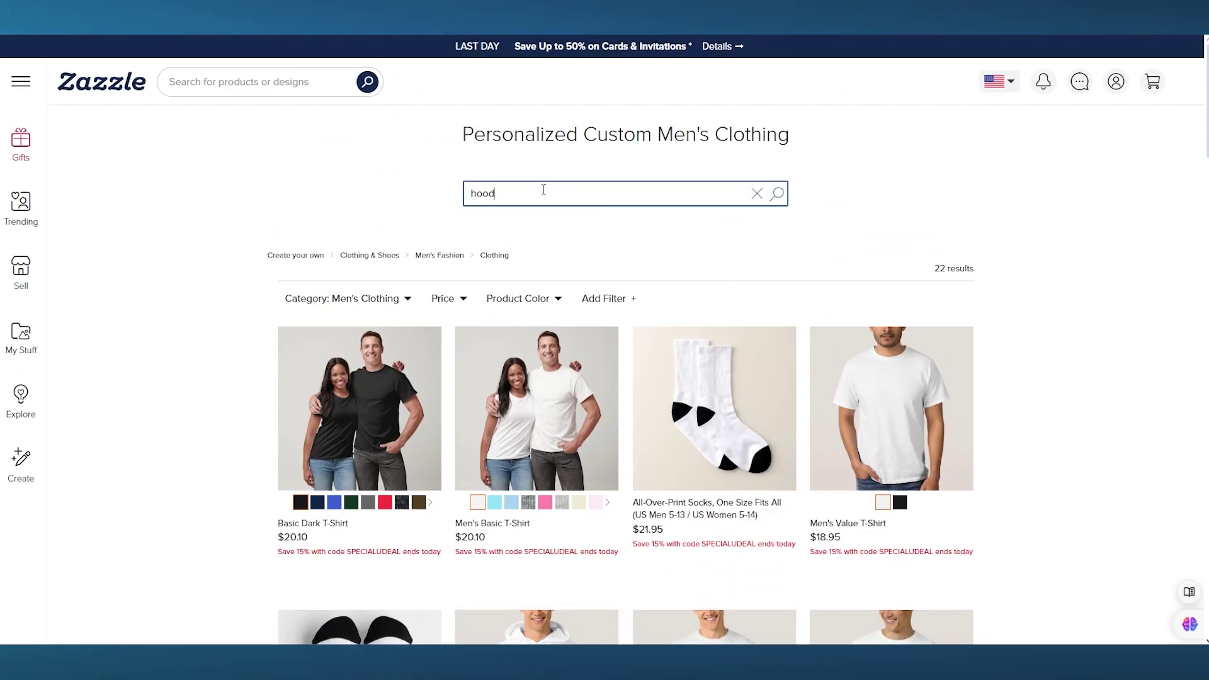
pyautogui.write('hoodie')
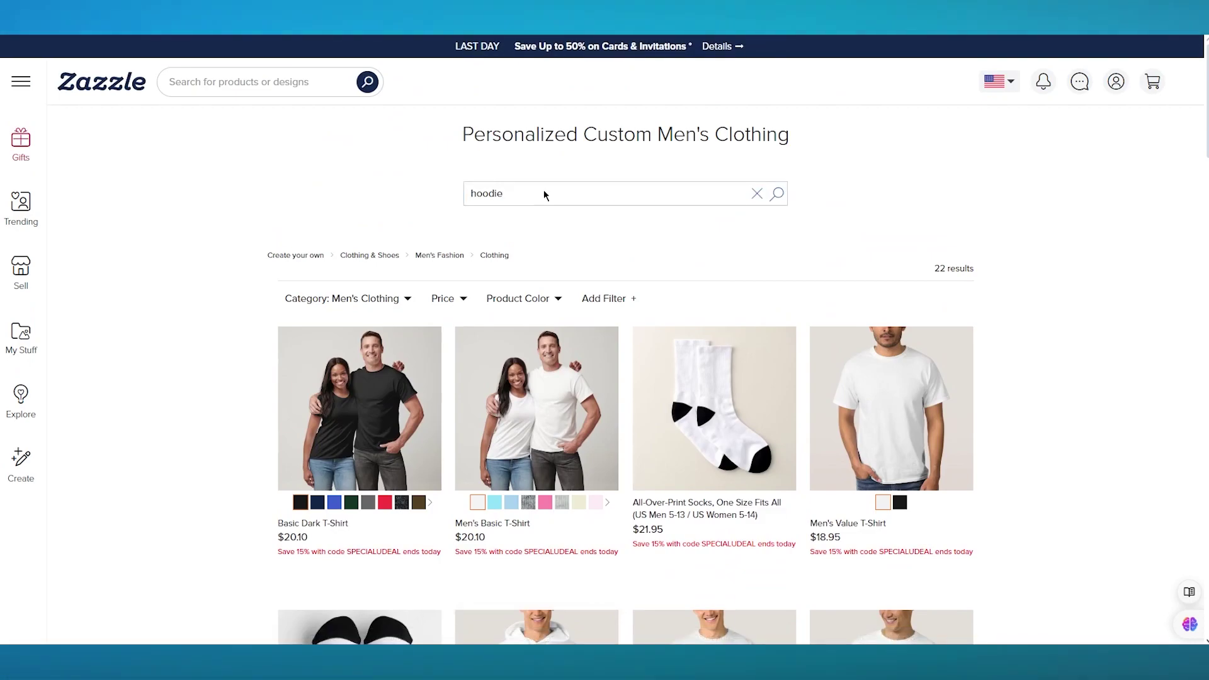
pyautogui.press('Return')
# Step: Browse the hoodie search results and open the Men's Basic Hooded Sweatshirt
pyautogui.scroll(-5, 544, 195)
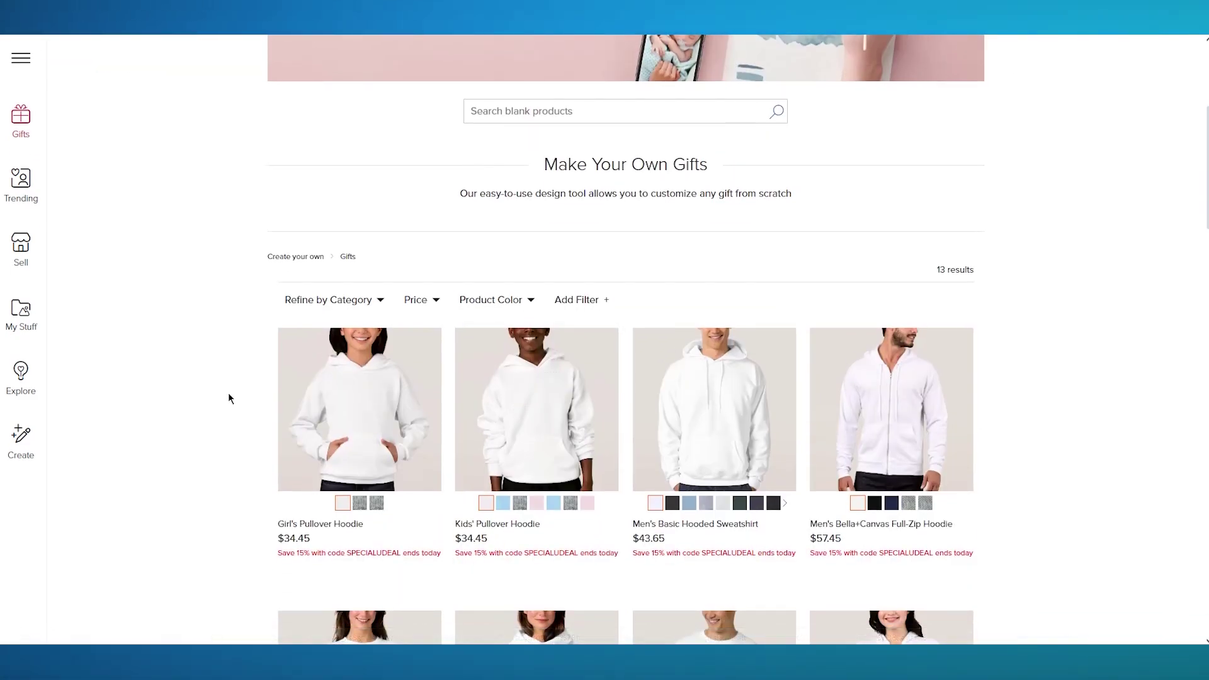
pyautogui.scroll(-4, 230, 398)
pyautogui.scroll(-10, 229, 397)
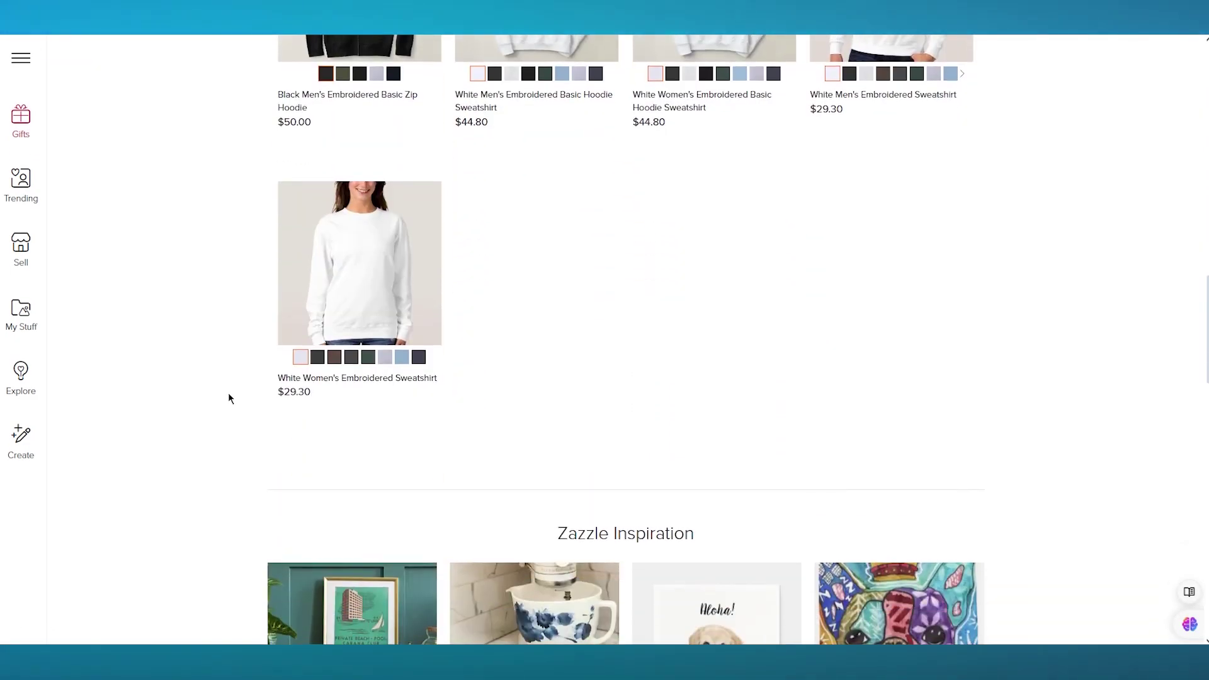
pyautogui.scroll(6, 229, 397)
pyautogui.scroll(5, 228, 399)
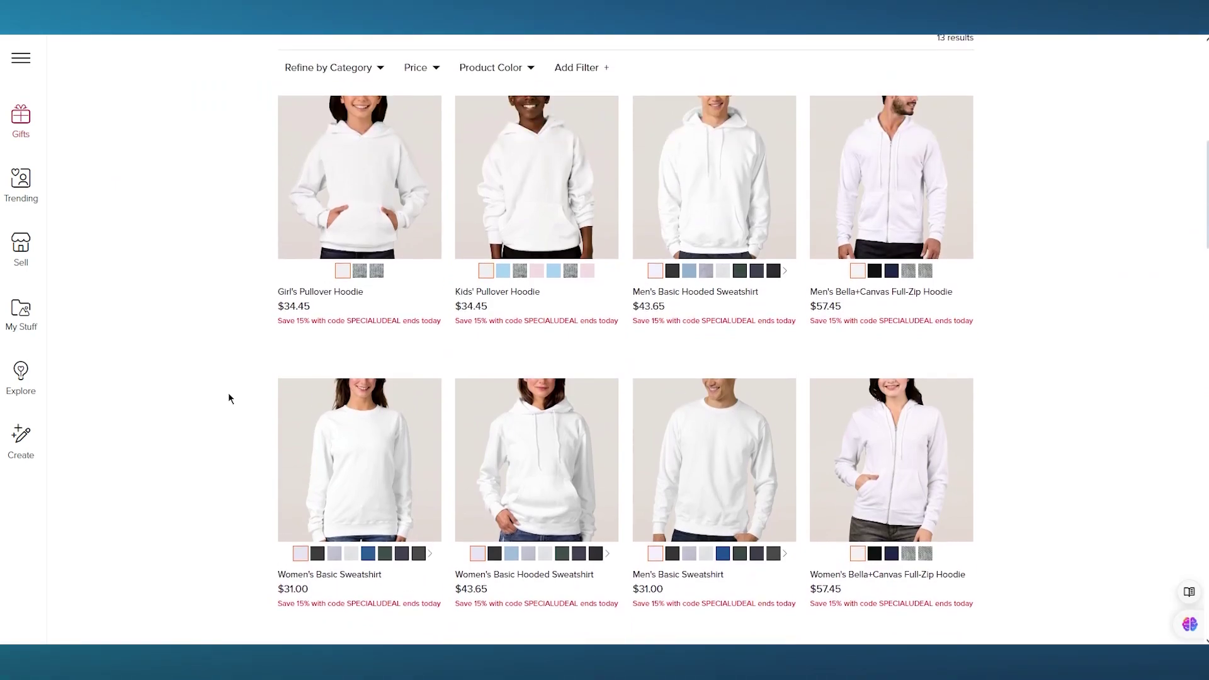
pyautogui.click(754, 184)
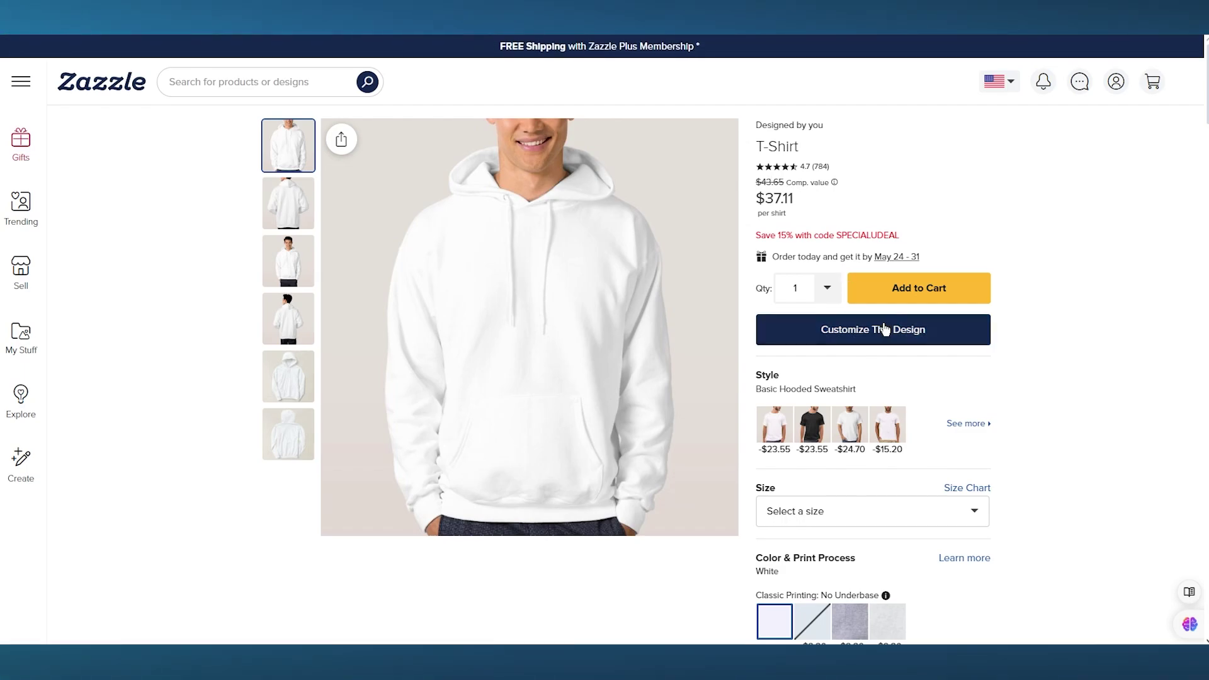
# Step: Examine the hooded sweatshirt's style, size and color options, including the list of available sizes
pyautogui.scroll(-3, 880, 329)
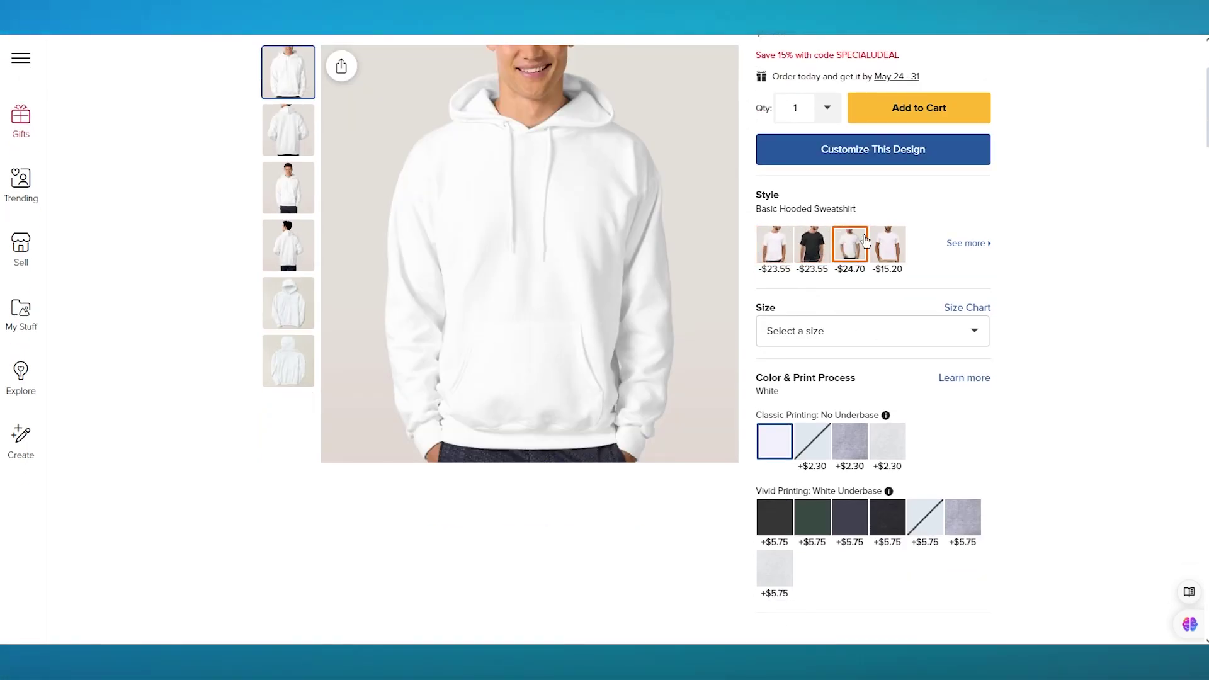
pyautogui.scroll(-2, 1012, 217)
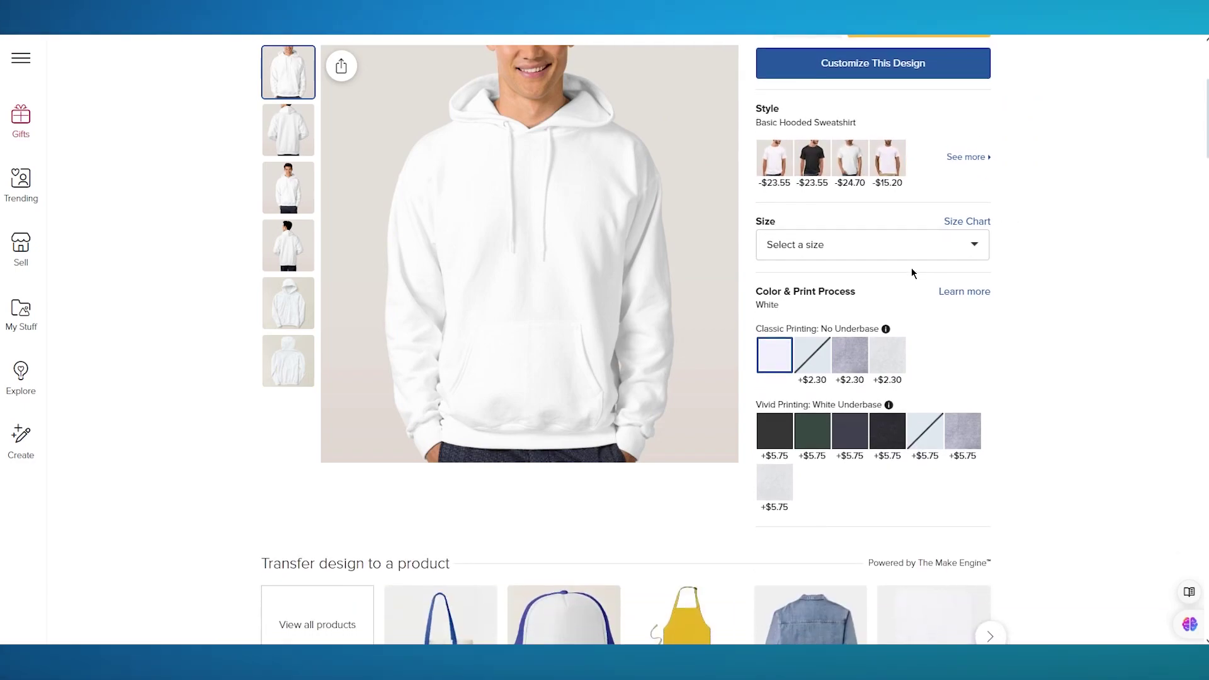
pyautogui.click(956, 243)
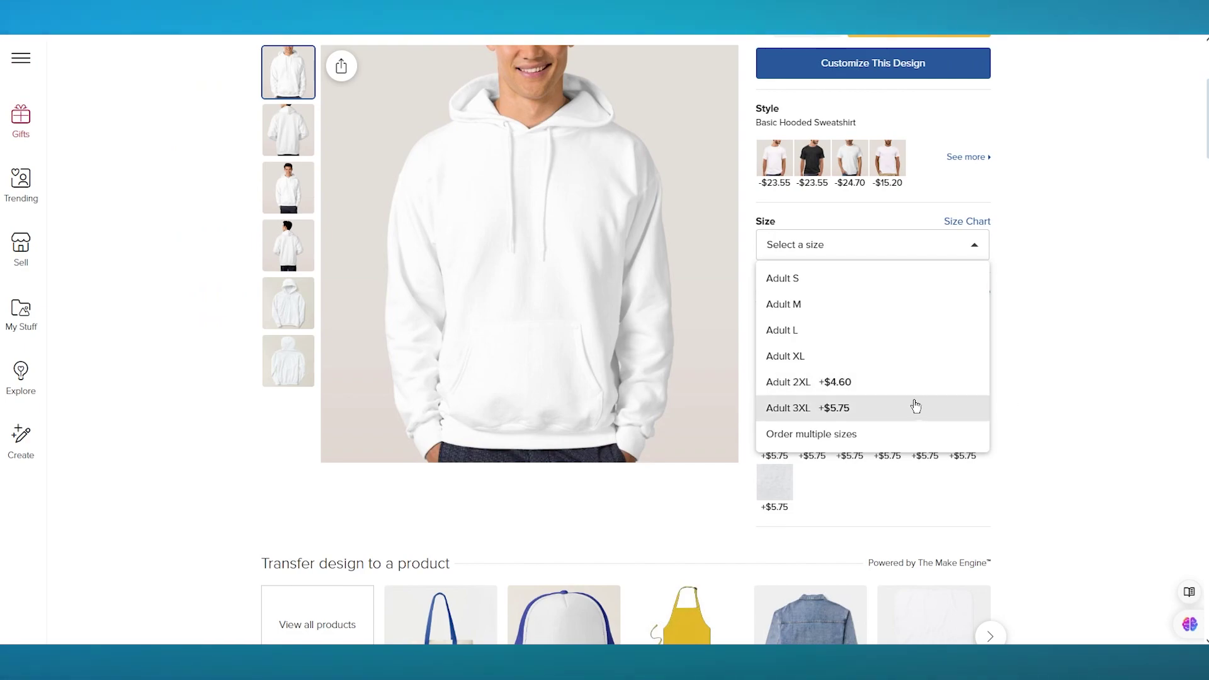
pyautogui.click(1053, 354)
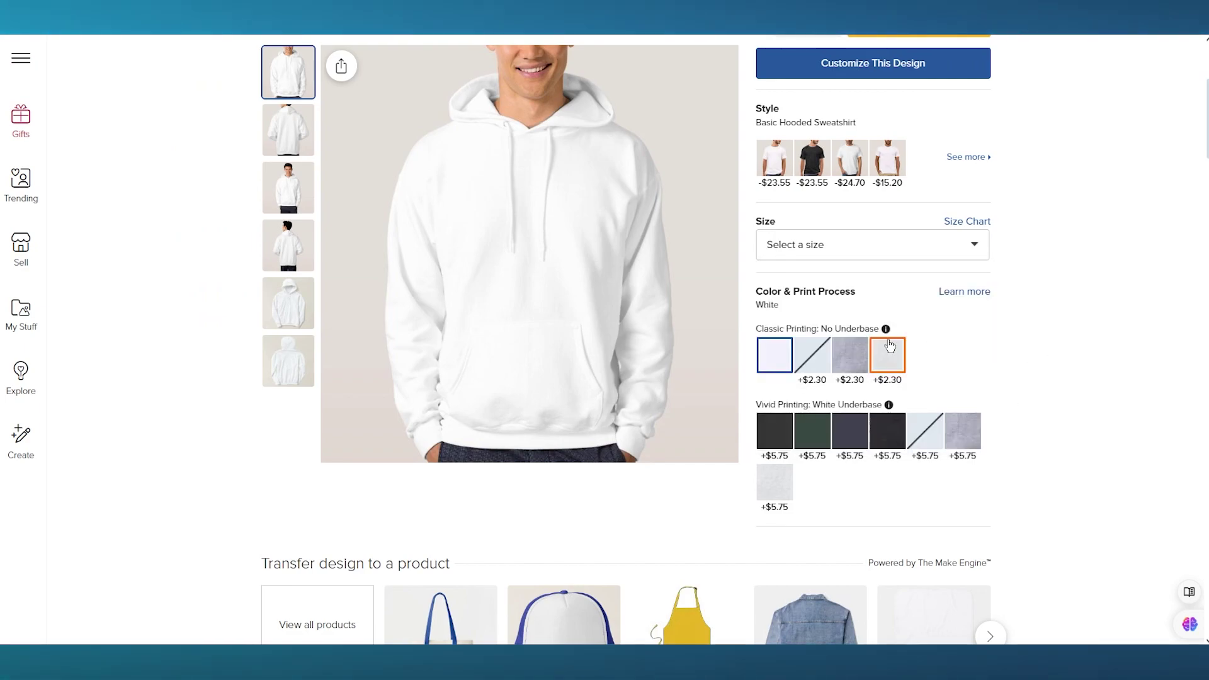
# Step: Try the Light Blue and Ash classic printing colors on the hooded sweatshirt and return it to White
pyautogui.click(812, 355)
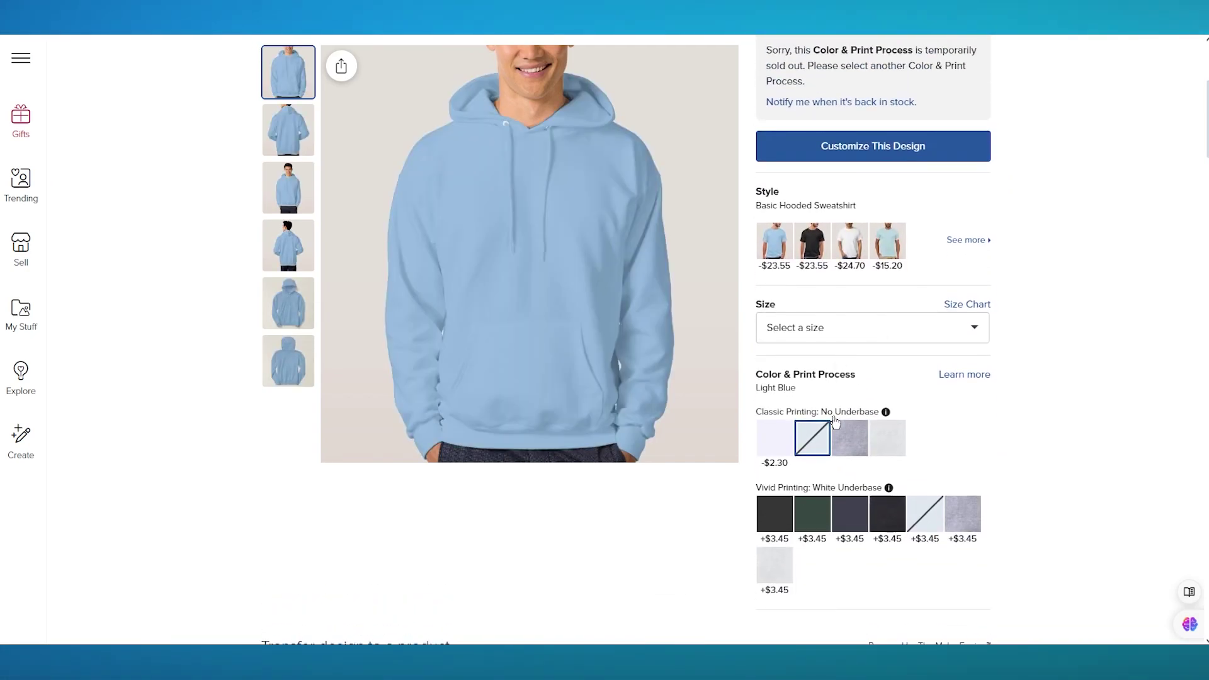
pyautogui.click(845, 444)
pyautogui.scroll(-1, 914, 409)
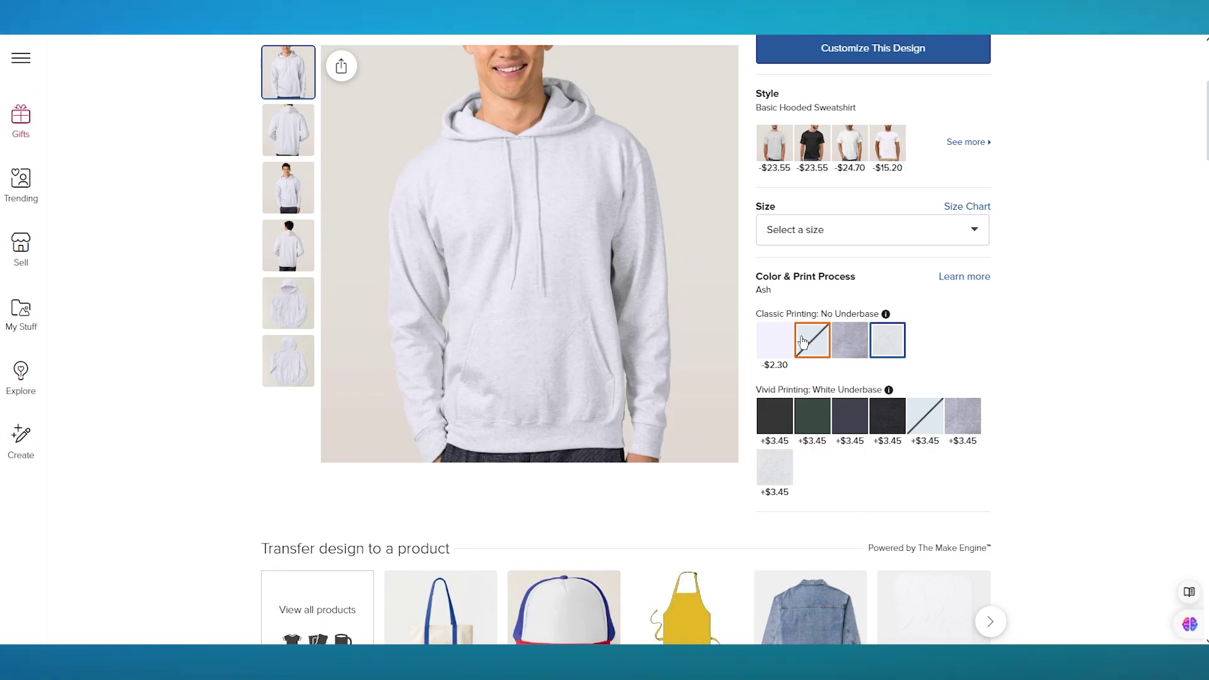
pyautogui.click(784, 342)
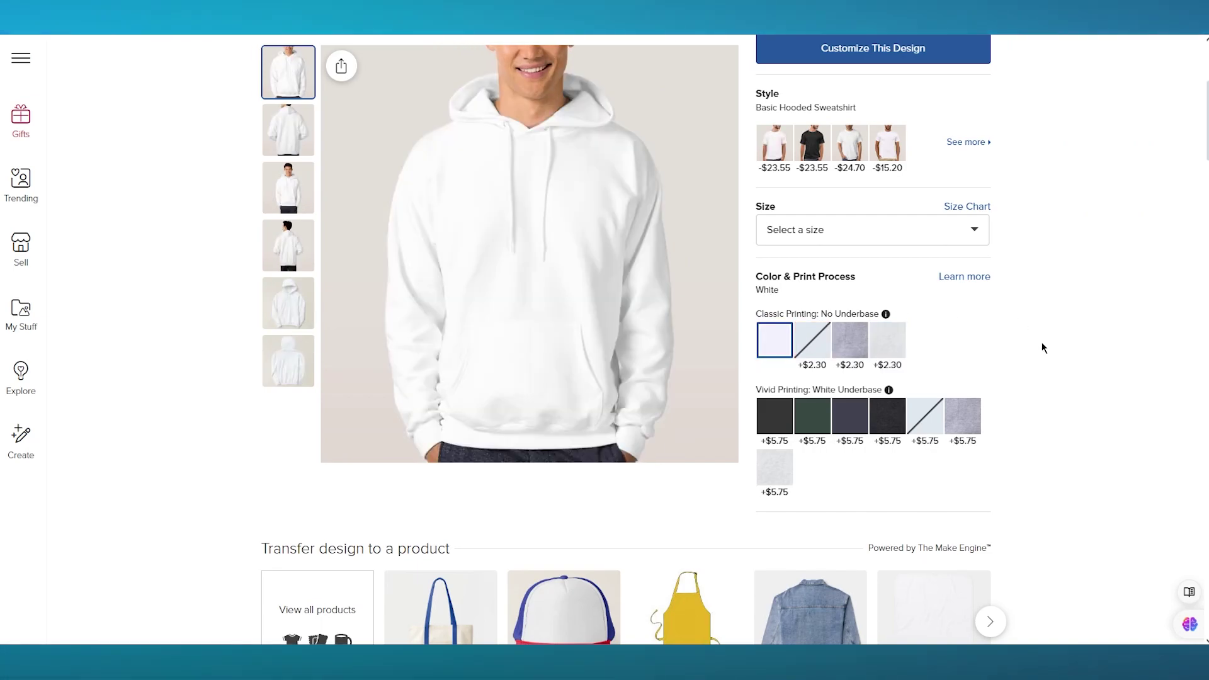
# Step: Try the Black color with vivid printing on the hooded sweatshirt
pyautogui.scroll(-2, 1042, 345)
pyautogui.scroll(1, 1036, 347)
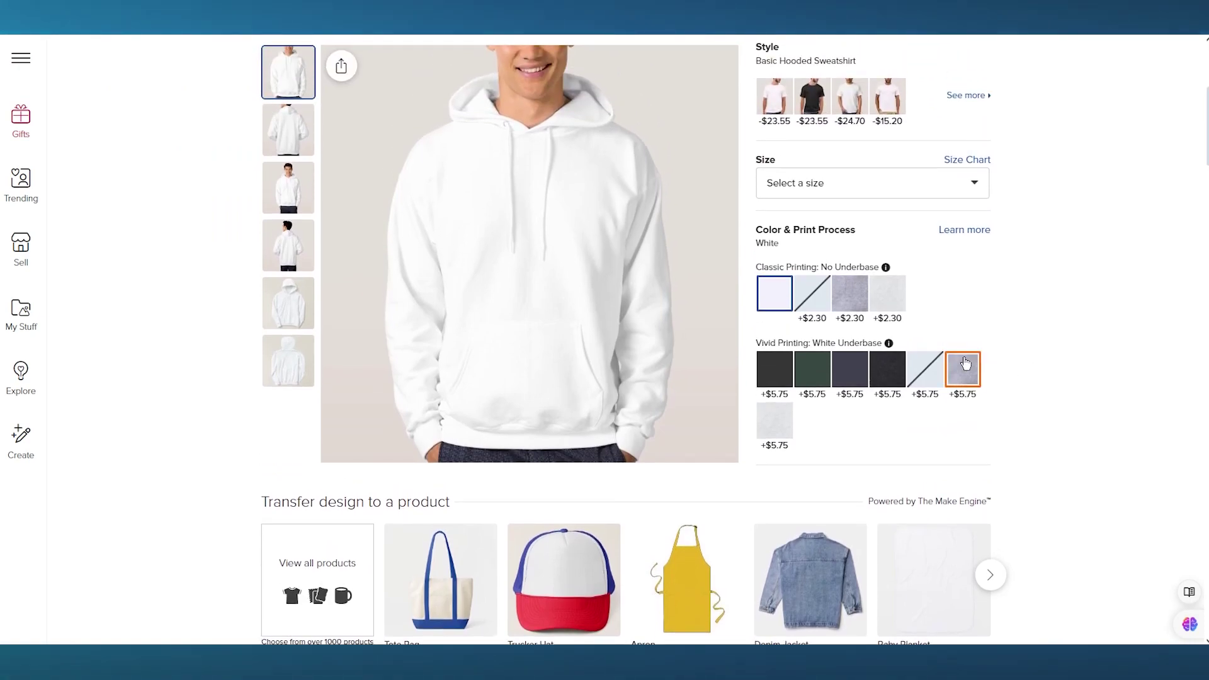
pyautogui.scroll(1, 966, 364)
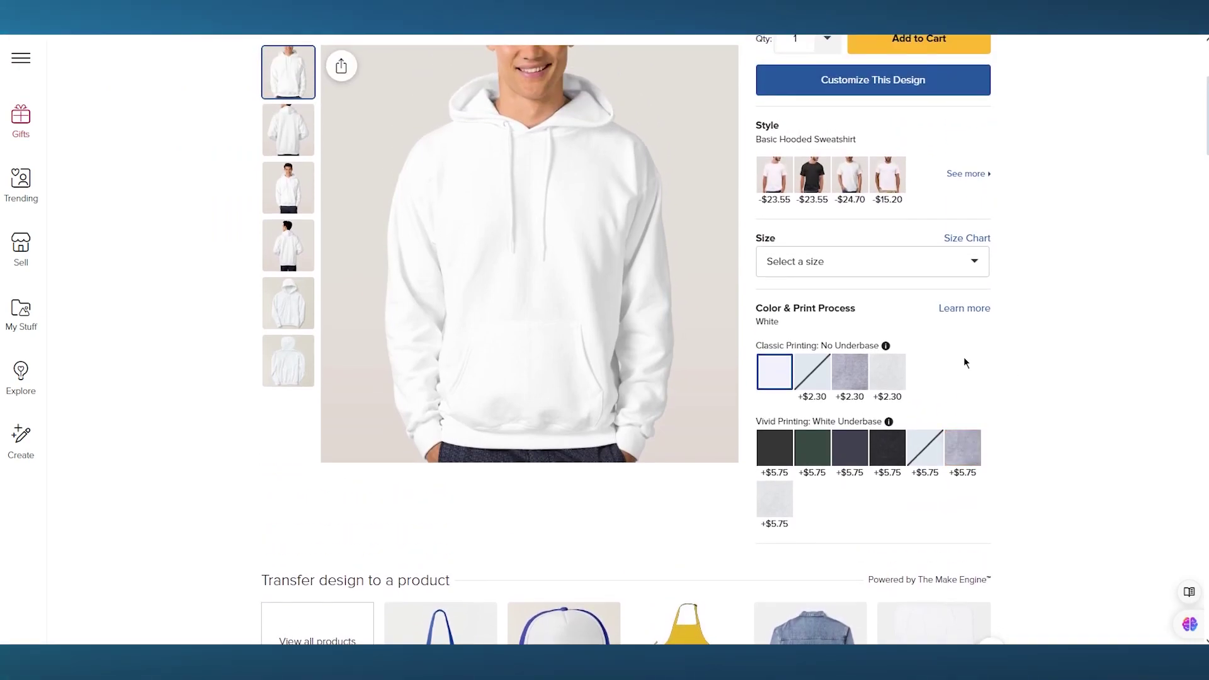
pyautogui.click(782, 447)
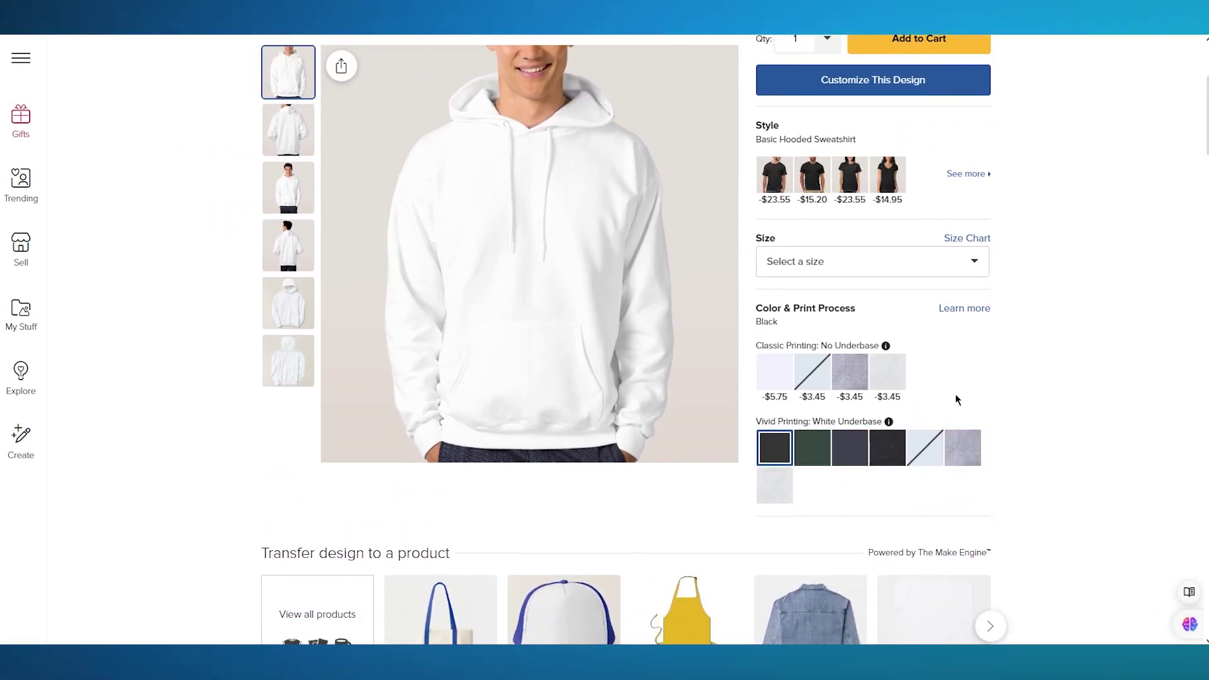
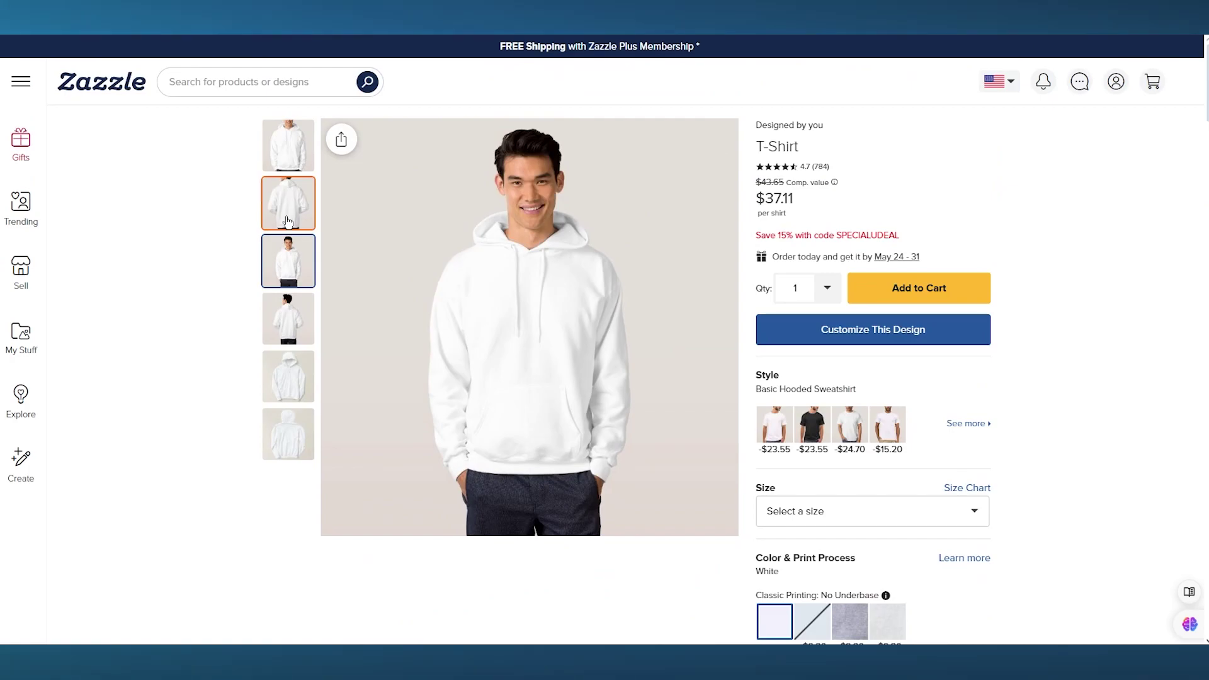
# Step: Show the hooded sweatshirt's back view, look over the product page, and start customizing the design
pyautogui.click(286, 221)
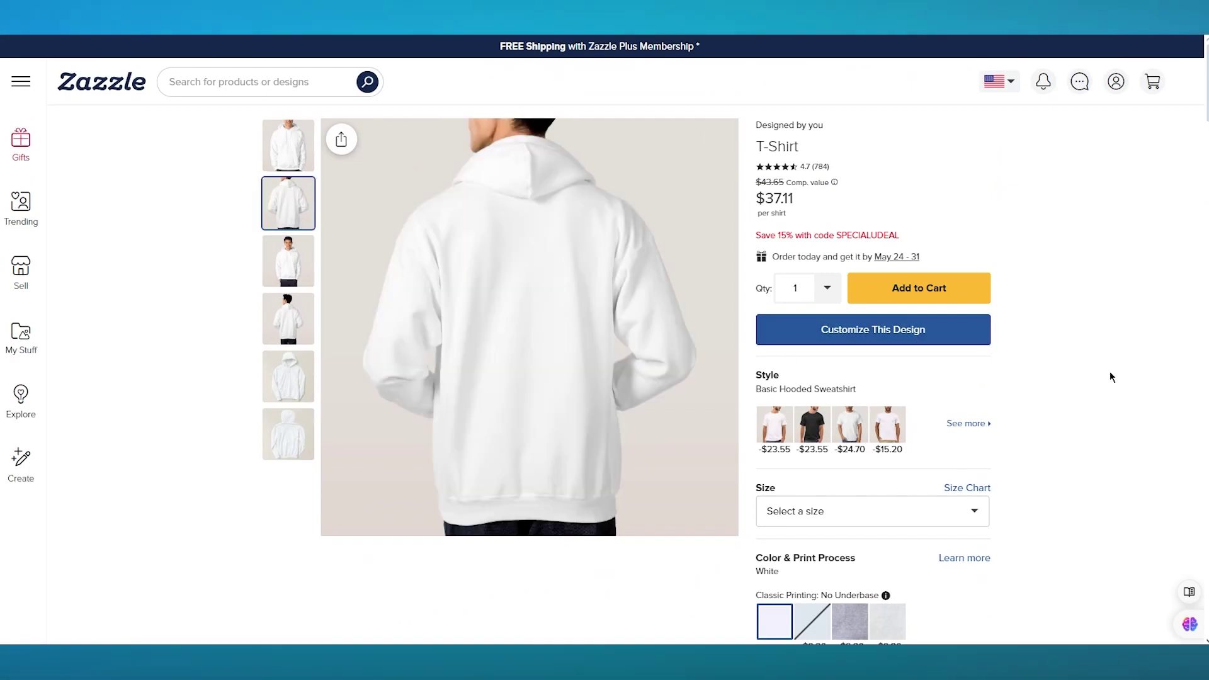
pyautogui.scroll(-20, 1016, 351)
pyautogui.scroll(20, 1017, 351)
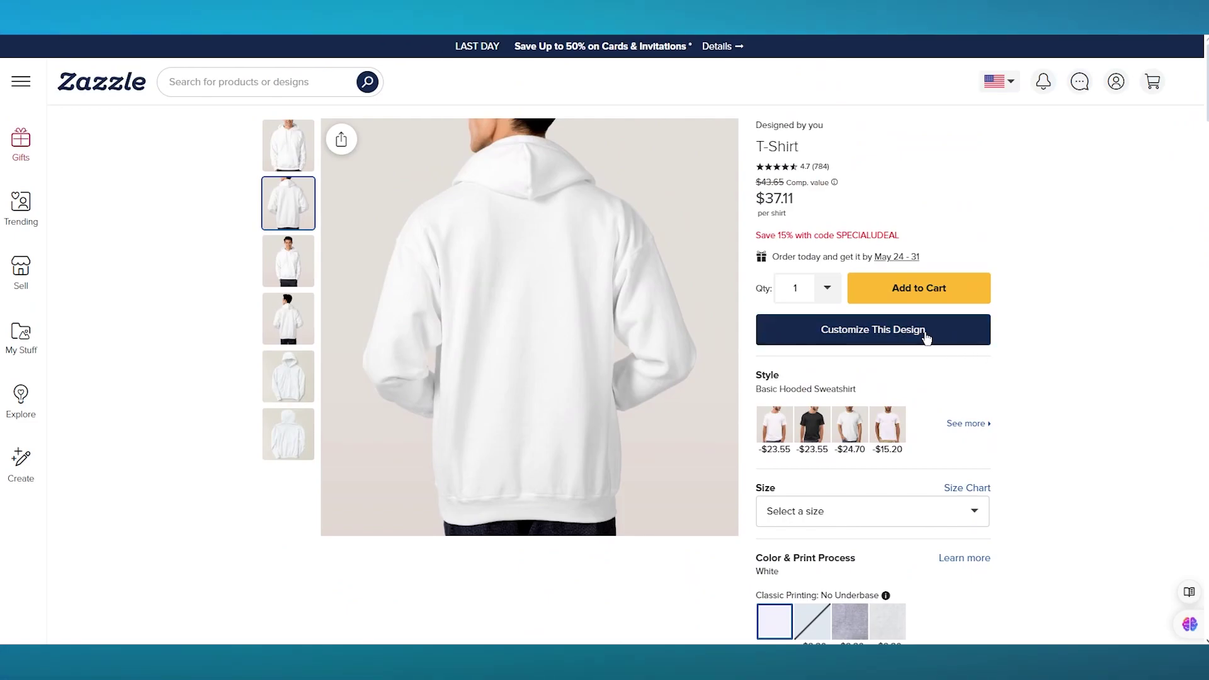
pyautogui.click(926, 338)
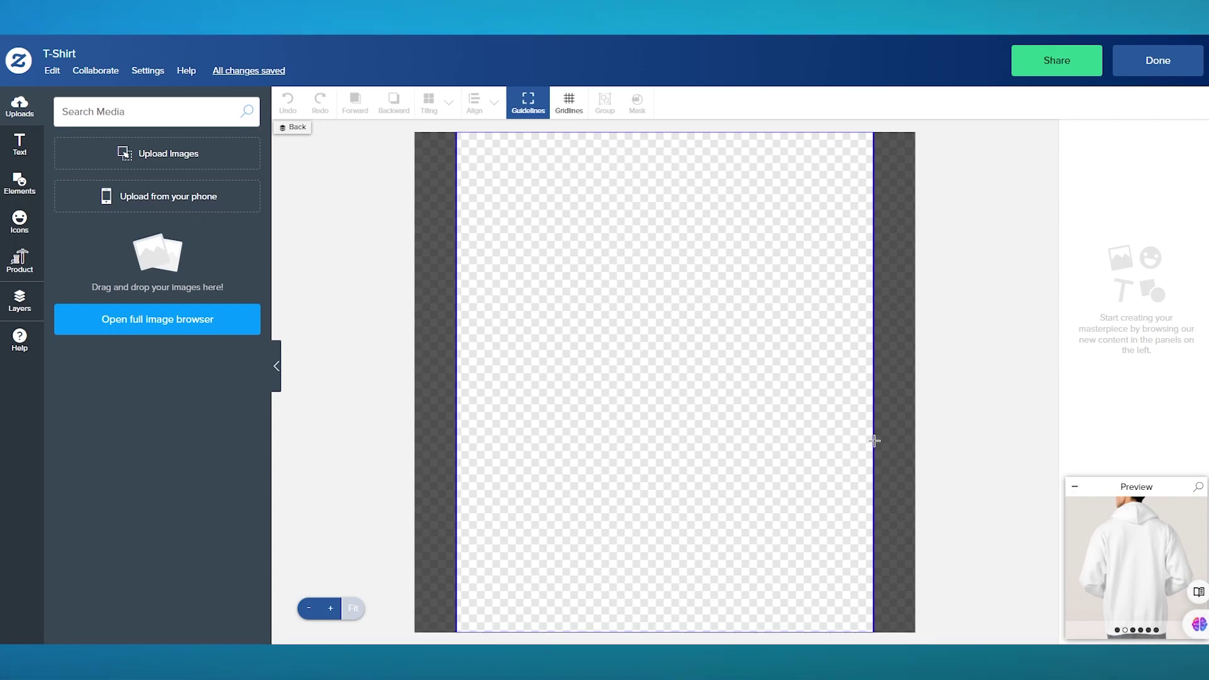
# Step: Switch the product preview to the hoodie's front and look at the available shape and QR code elements
pyautogui.click(1081, 572)
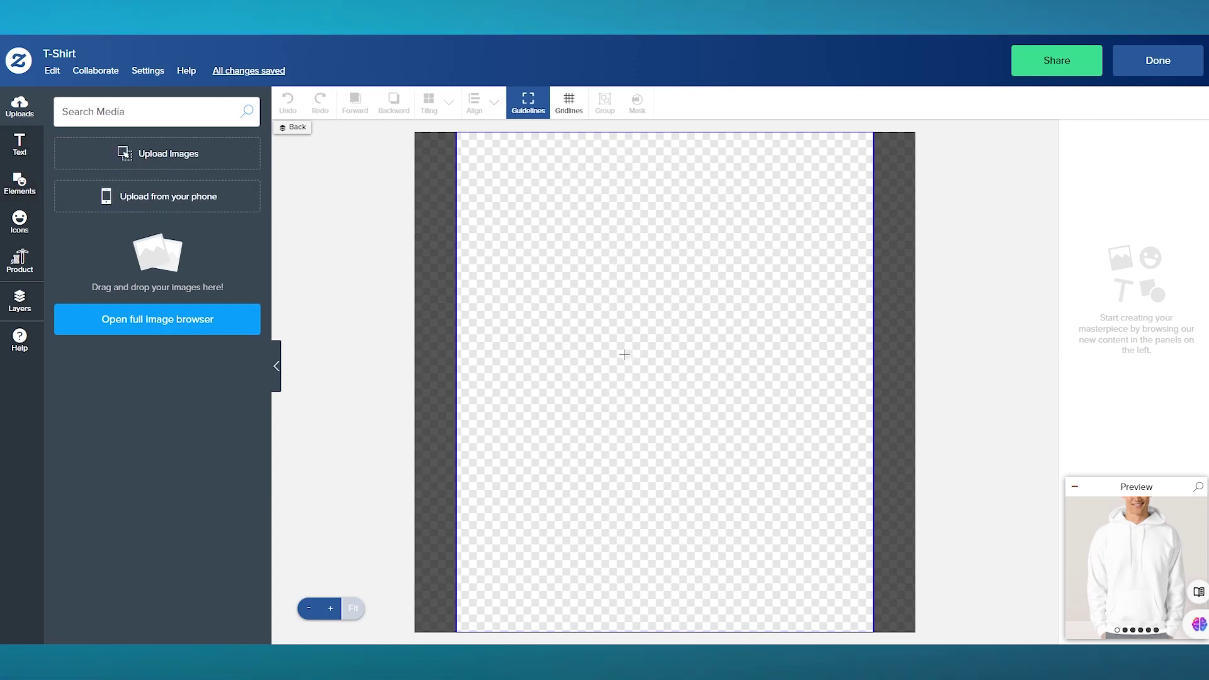
pyautogui.click(32, 188)
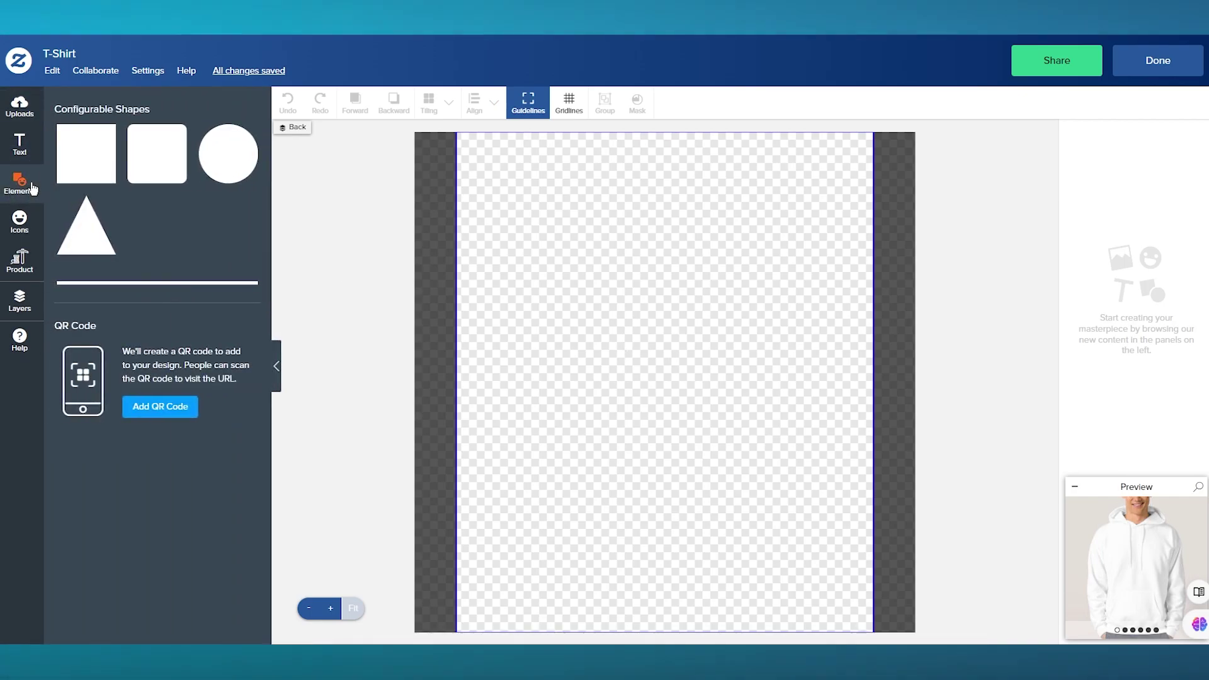
pyautogui.click(20, 105)
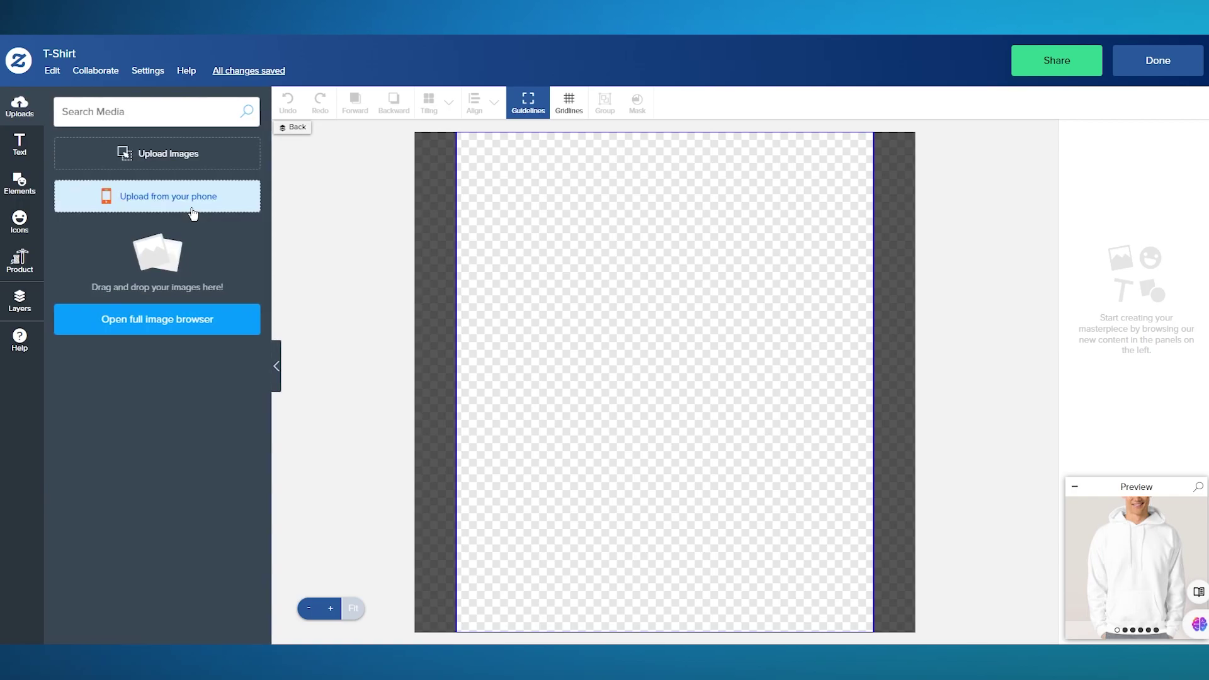
# Step: Upload the "bloodborne char" image and place it on the back of the hoodie
pyautogui.click(216, 163)
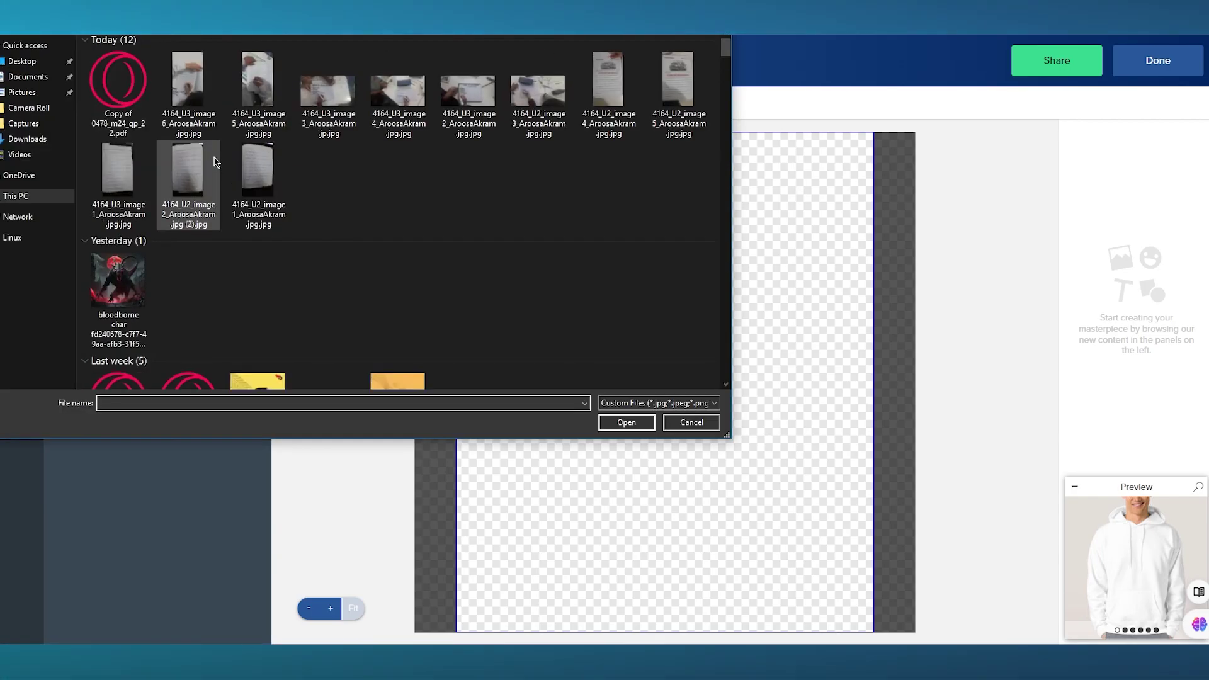
pyautogui.scroll(-3, 473, 236)
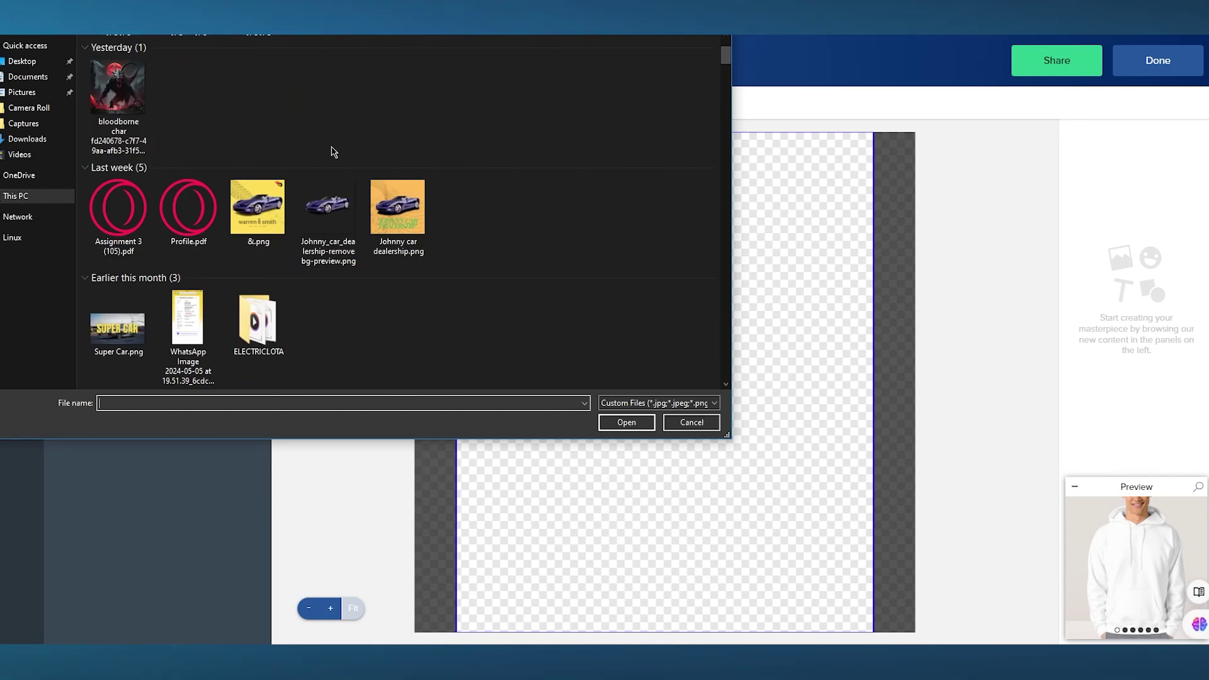
pyautogui.doubleClick(123, 88)
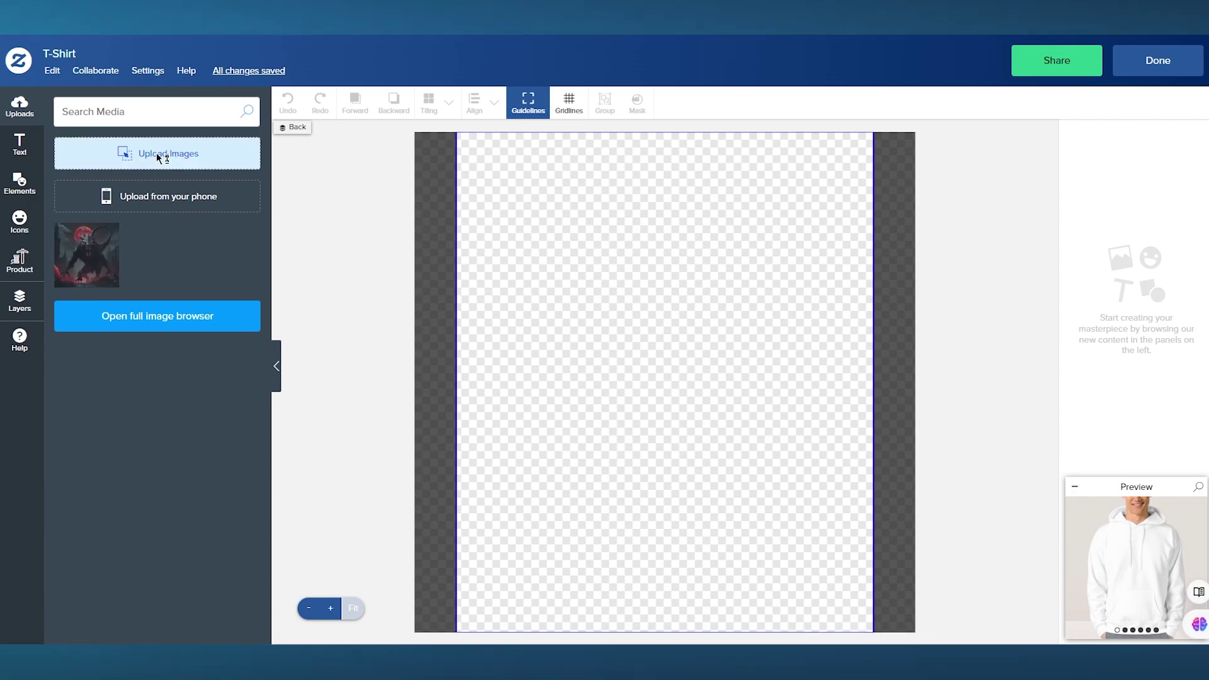
pyautogui.click(156, 153)
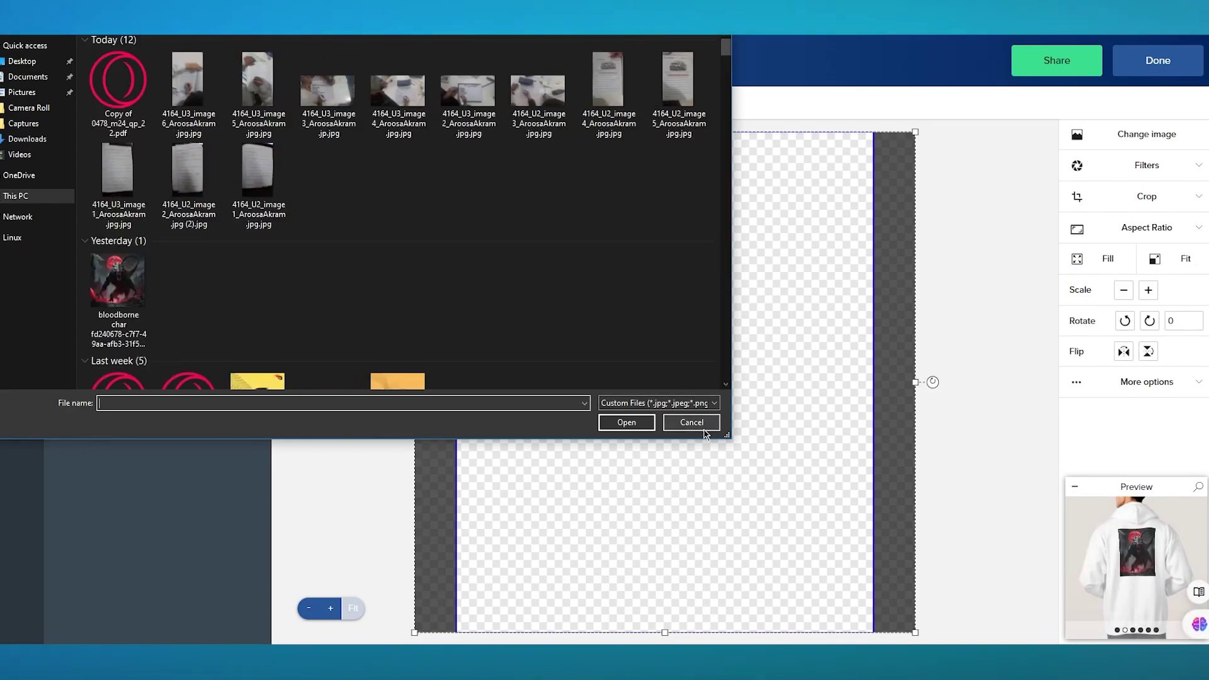
pyautogui.click(692, 421)
# Step: Add the uploaded monster image to the design again, try narrowing it horizontally, and undo the resize
pyautogui.click(96, 253)
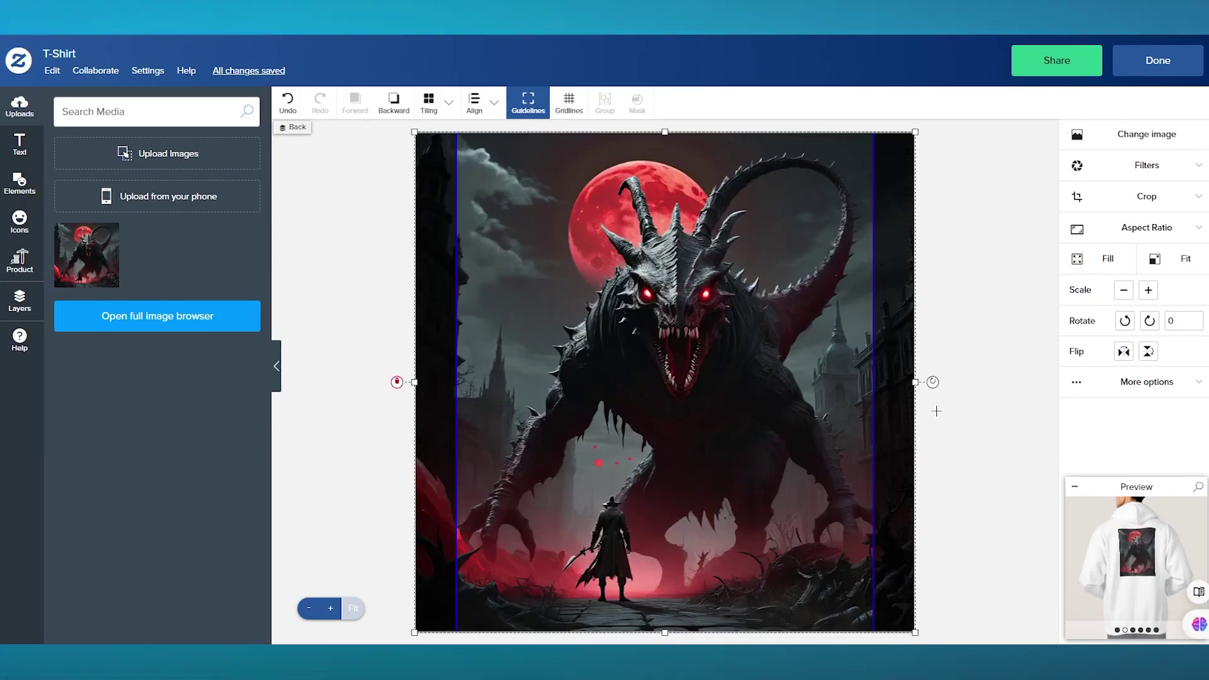
pyautogui.moveTo(915, 382); pyautogui.dragTo(708, 394)
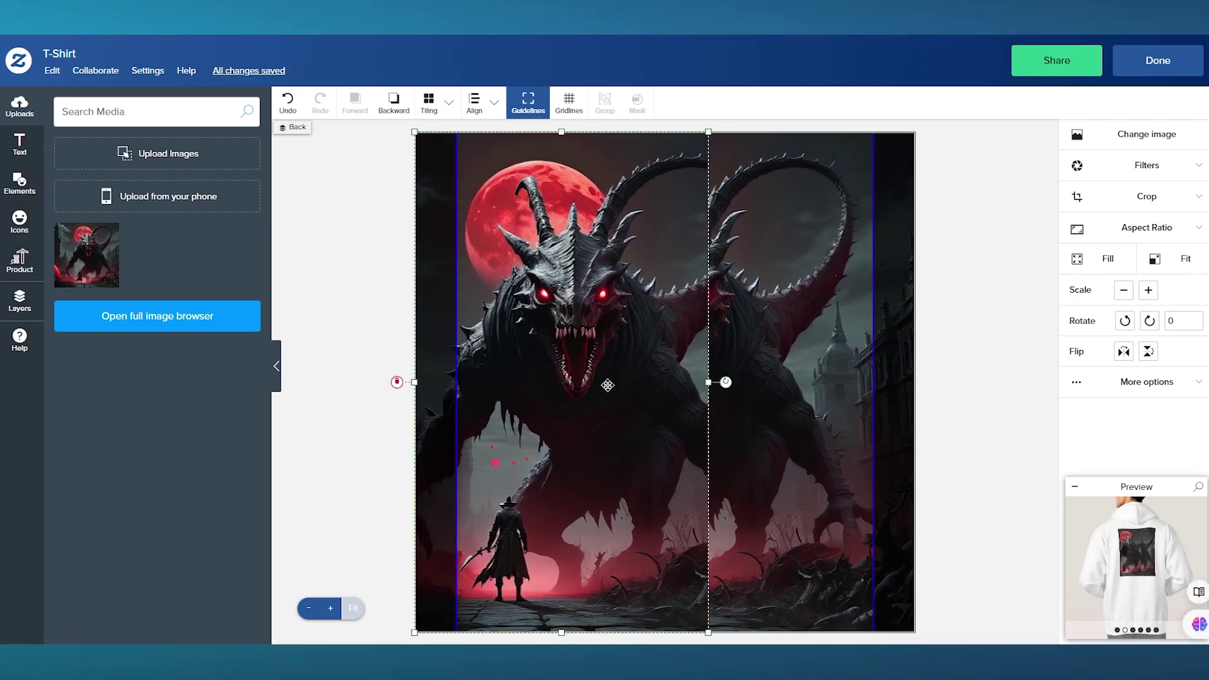
pyautogui.hotkey('ctrl', 'z')
# Step: Narrow the monster image to fit between the two vertical print guidelines and check the hoodie's back in the enlarged preview
pyautogui.click(905, 381)
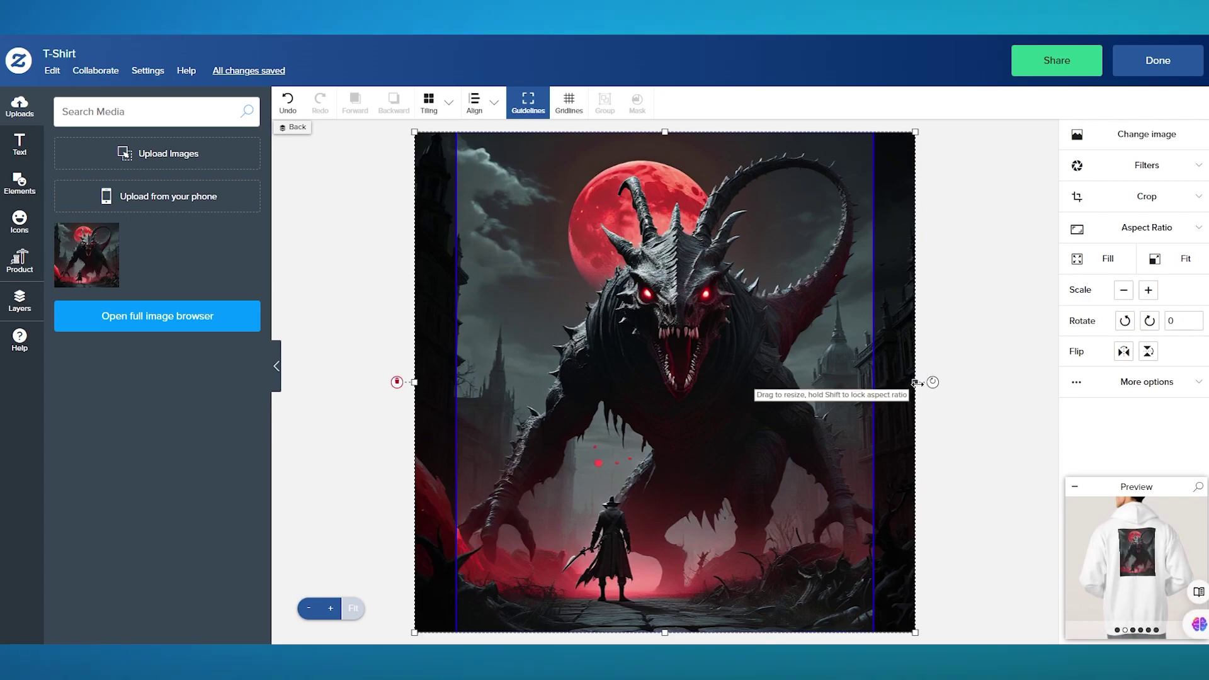
pyautogui.moveTo(918, 382); pyautogui.dragTo(874, 415)
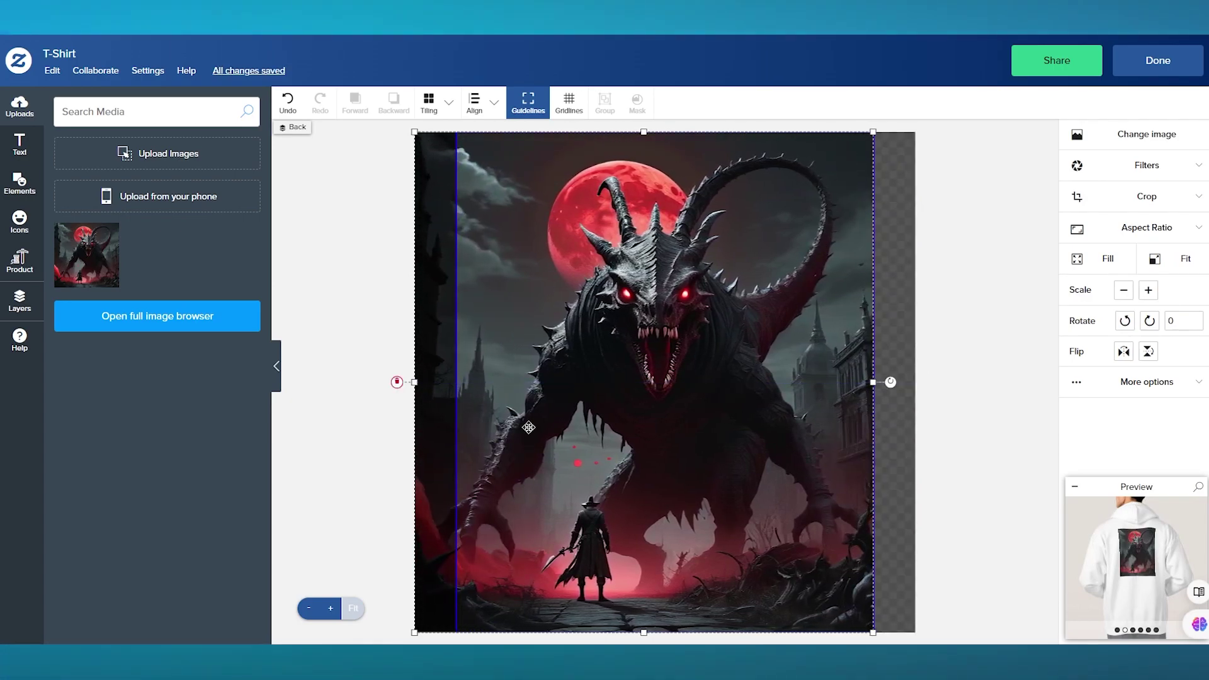
pyautogui.moveTo(417, 381); pyautogui.dragTo(459, 383)
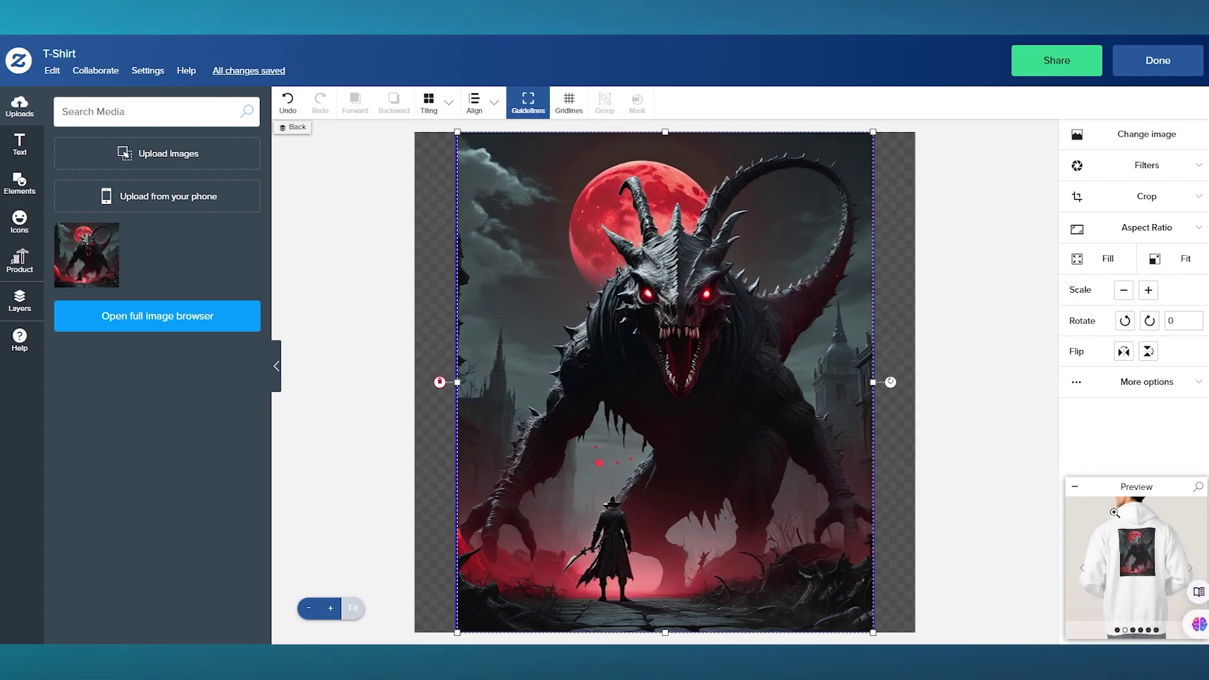
pyautogui.click(1199, 489)
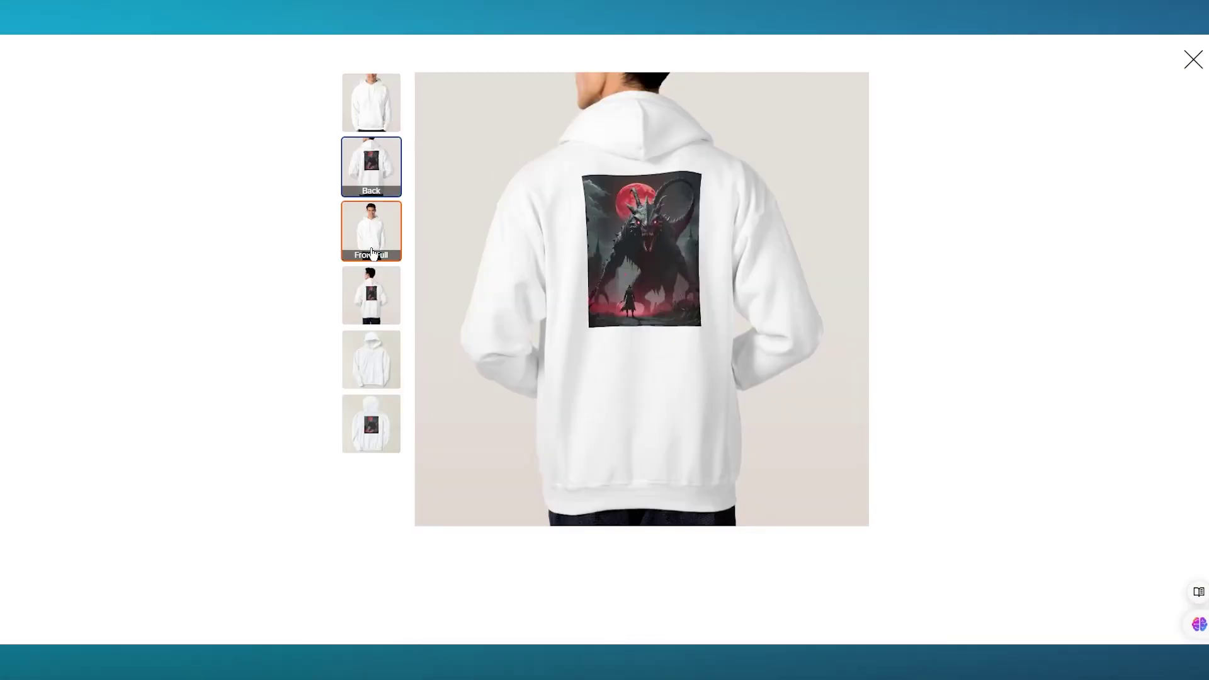
pyautogui.click(371, 165)
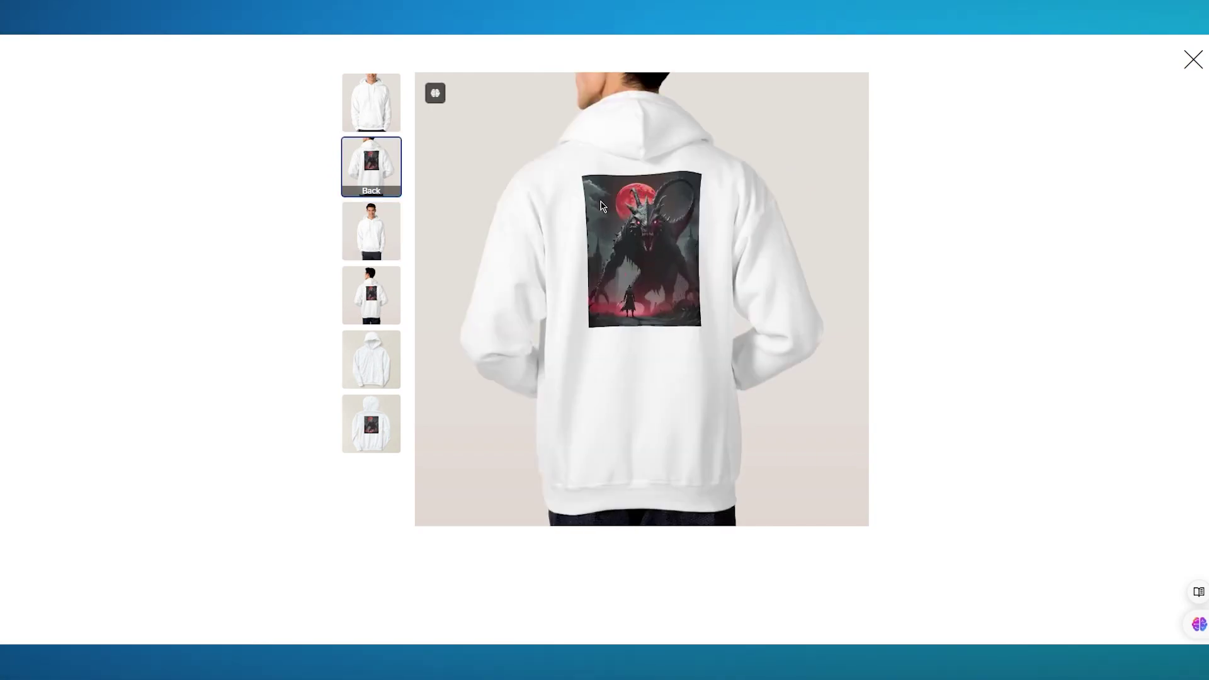
pyautogui.click(1192, 61)
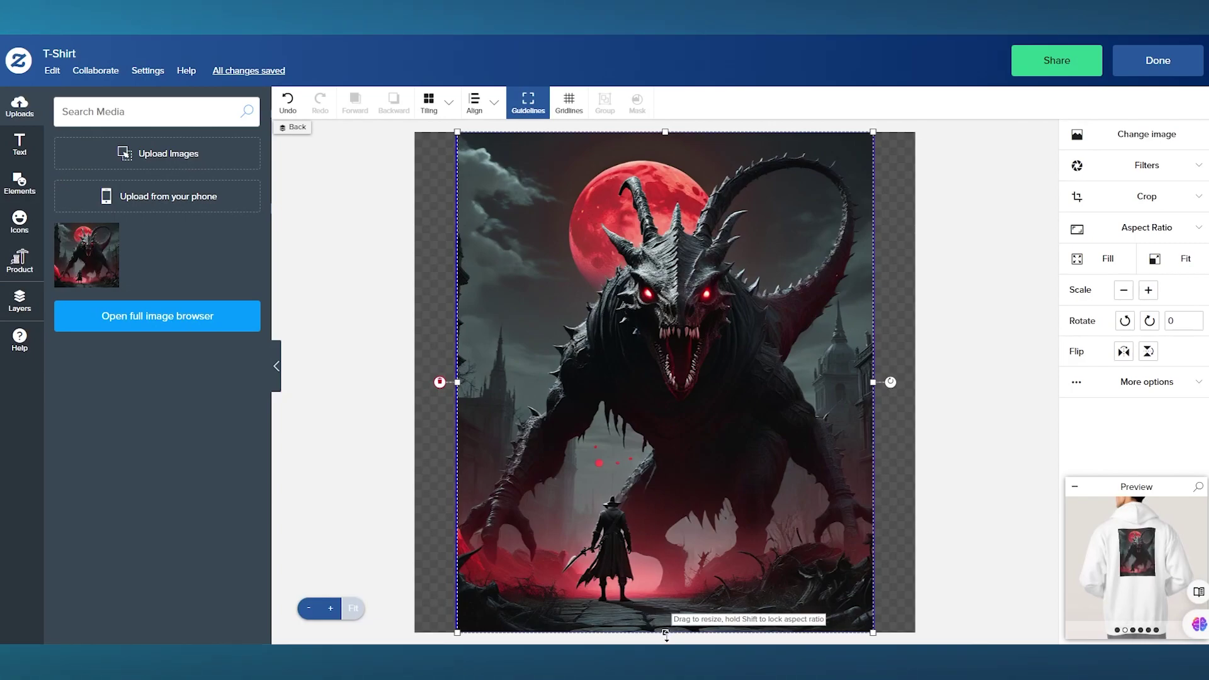
# Step: Add the text "BloodBorne" to the back design of the hoodie
pyautogui.click(19, 145)
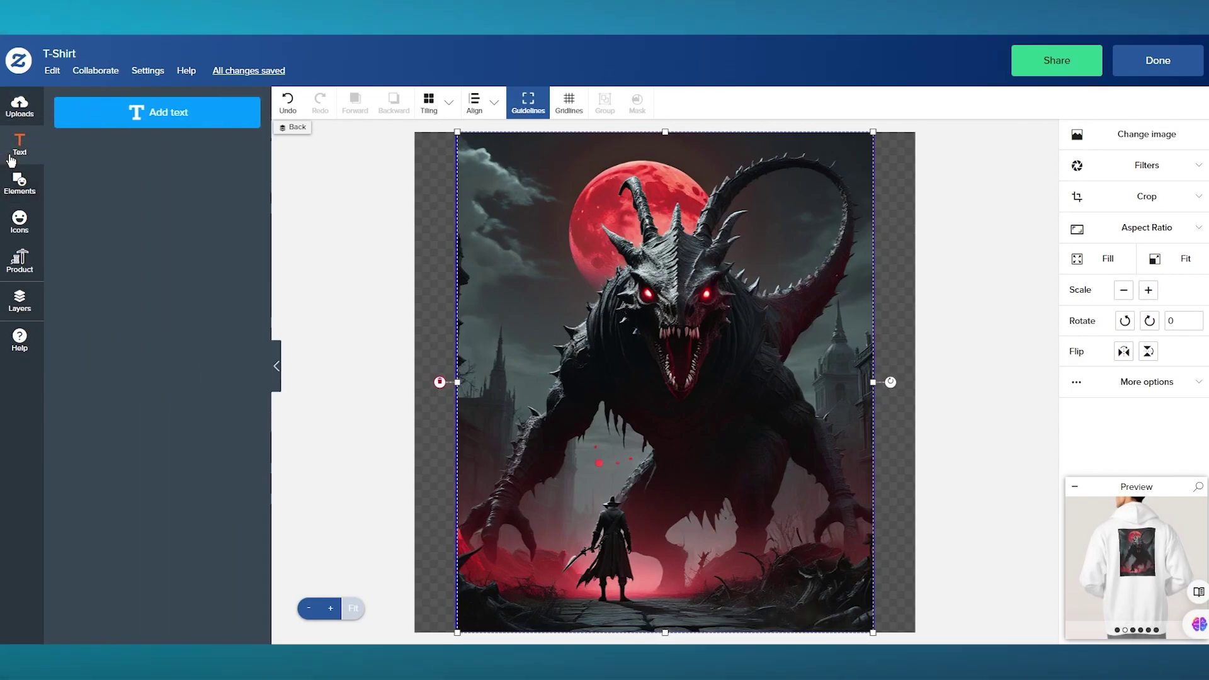
pyautogui.click(127, 113)
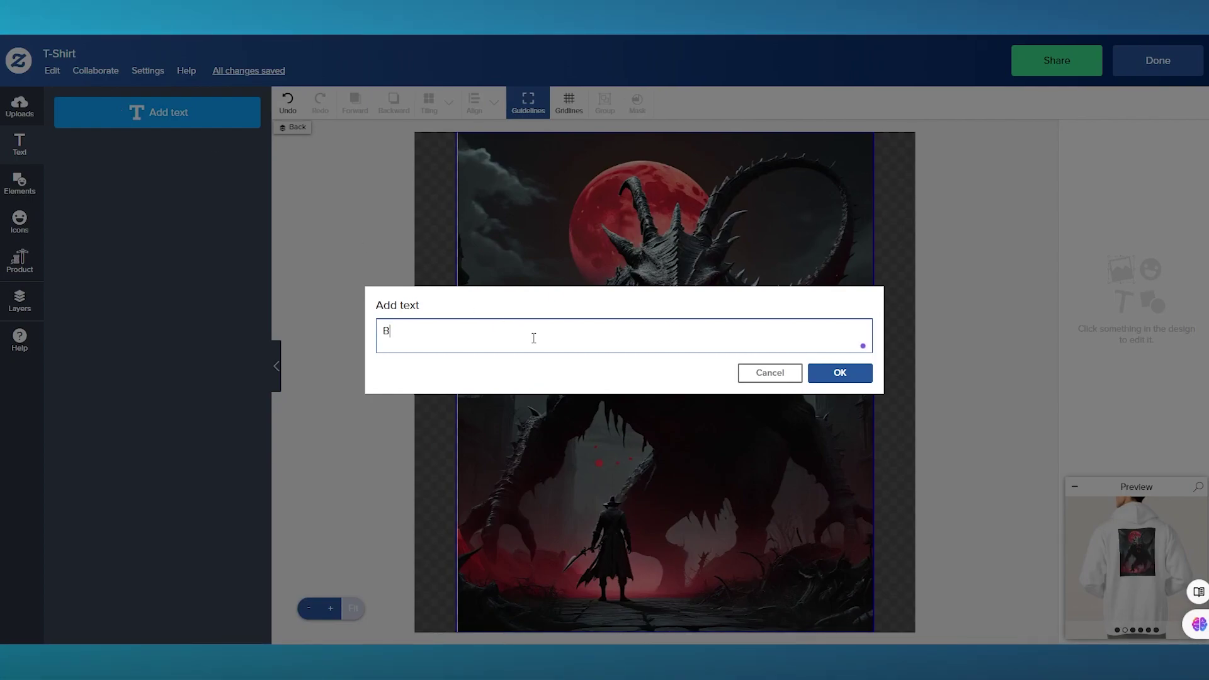
pyautogui.write('BloodB')
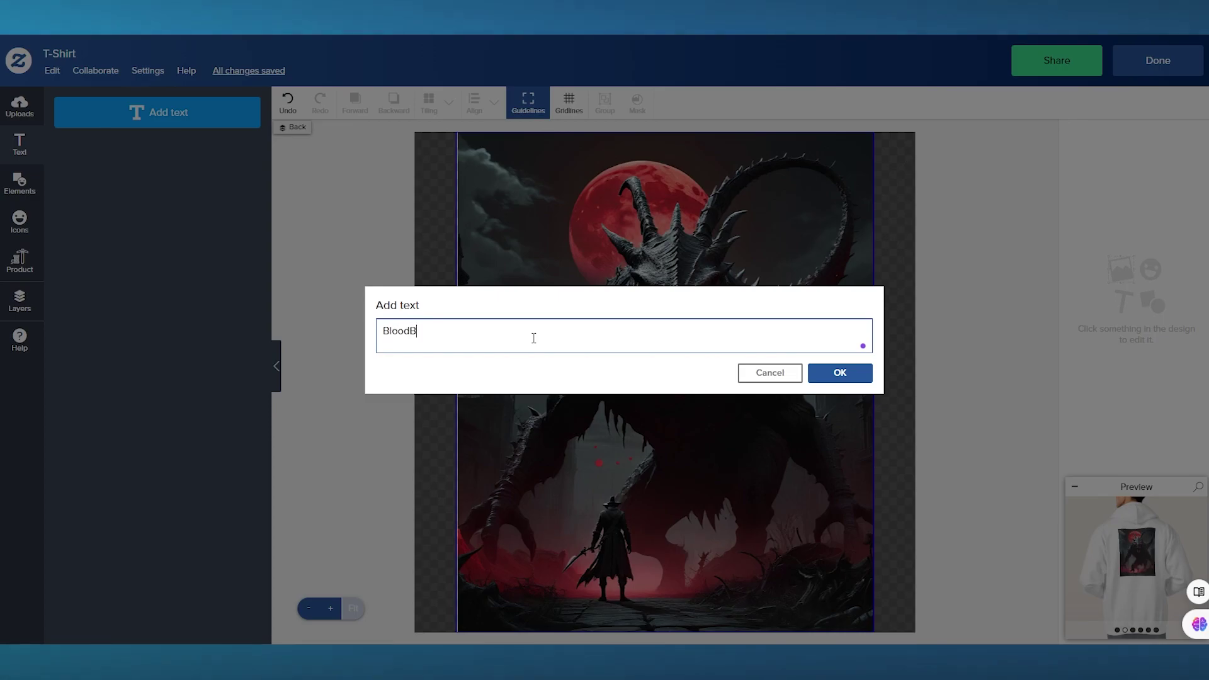
pyautogui.write('orne')
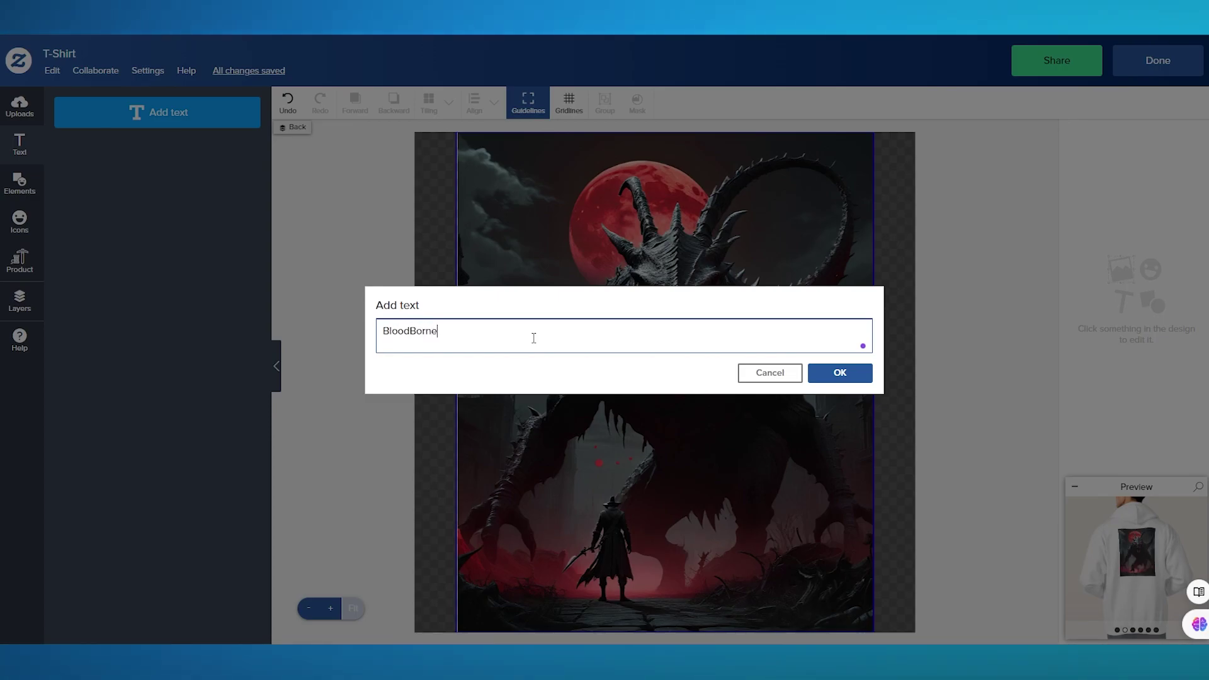
pyautogui.click(840, 372)
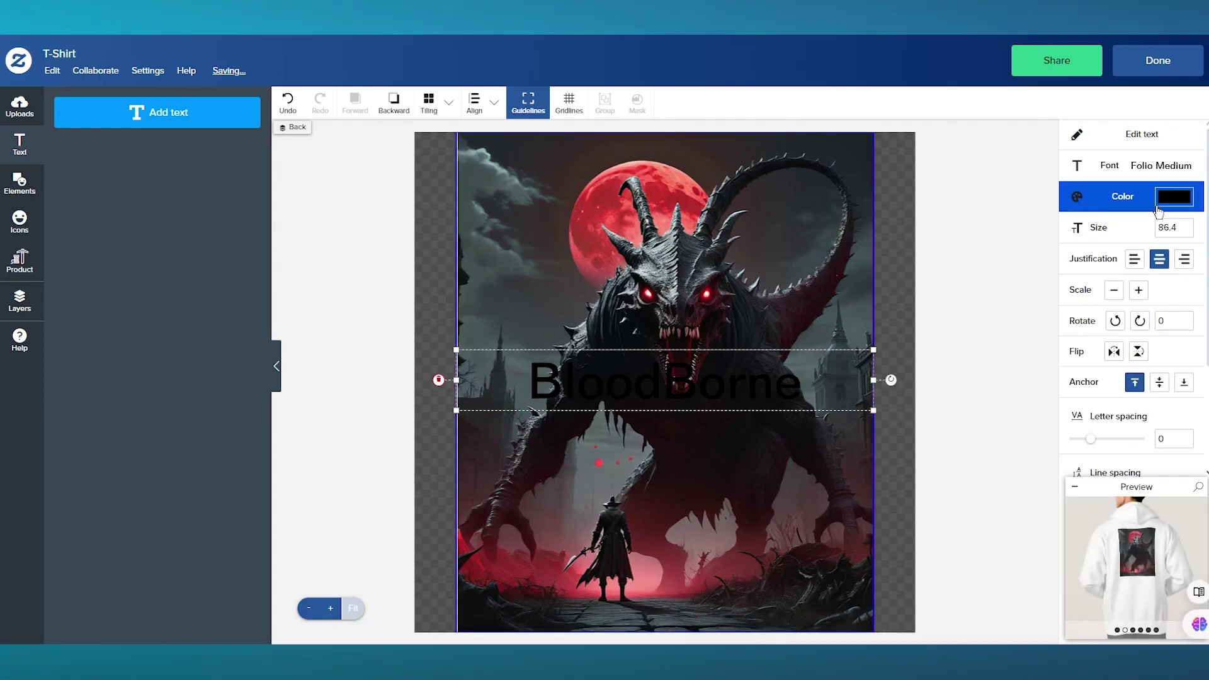
# Step: Color the BloodBorne text red (#E6001D) and set its font to Fredericka
pyautogui.click(1175, 197)
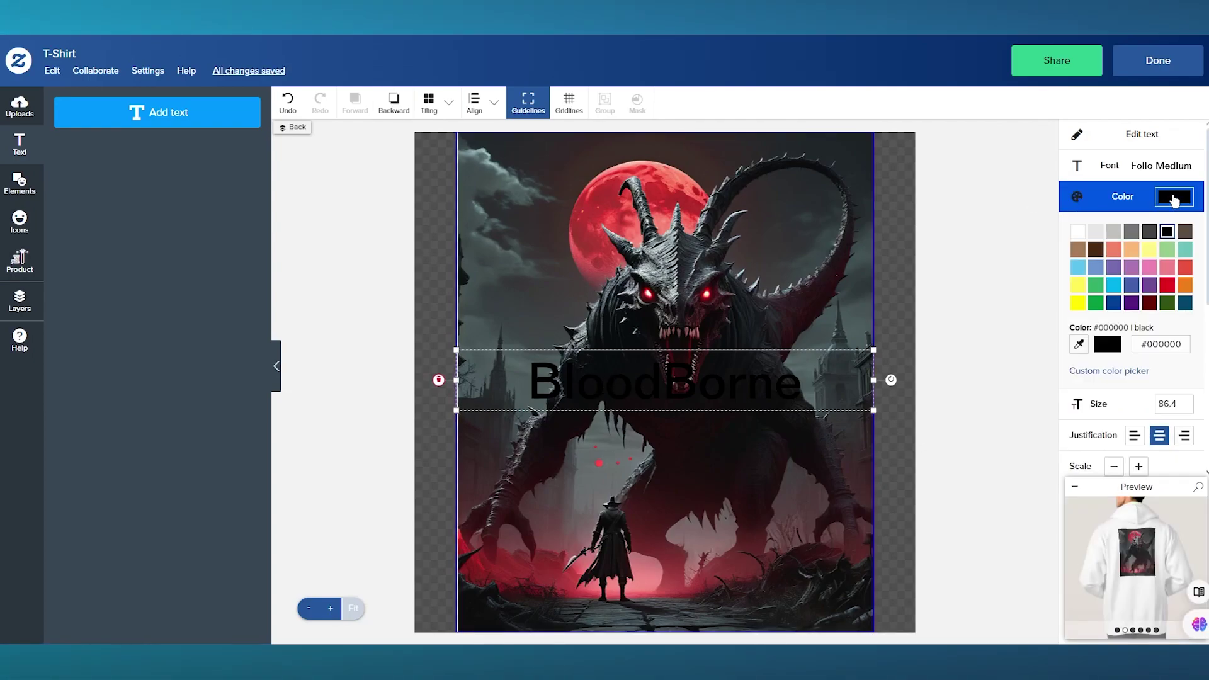
pyautogui.click(1167, 286)
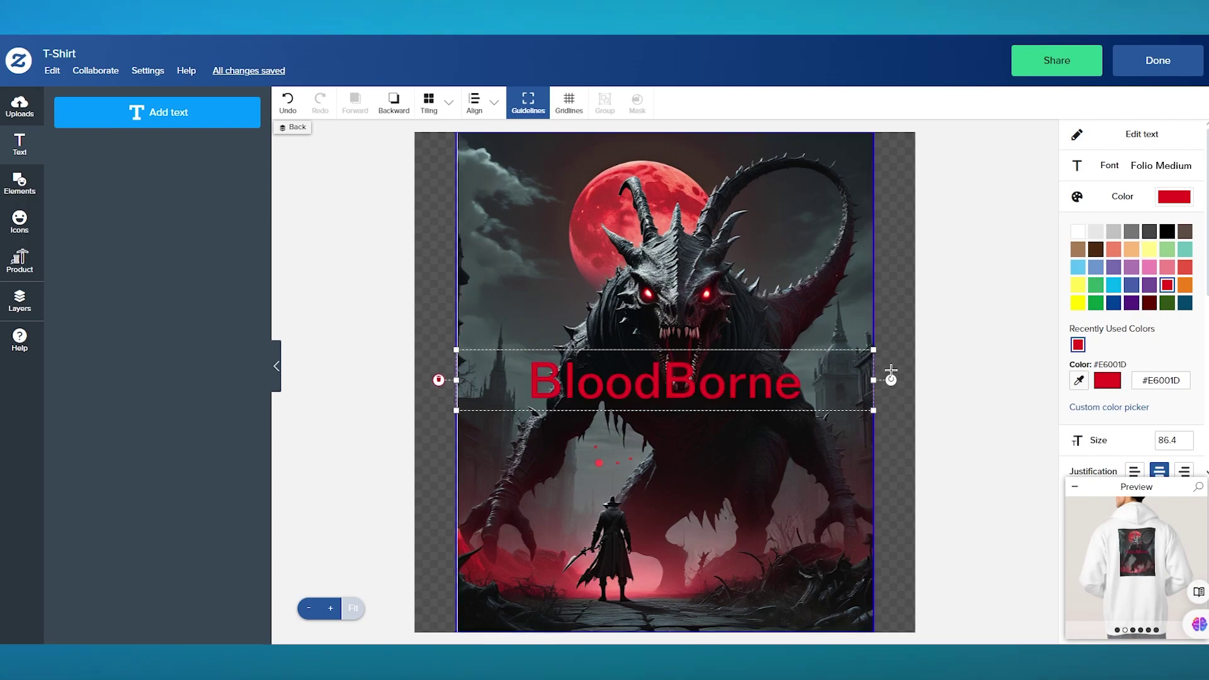
pyautogui.click(1134, 165)
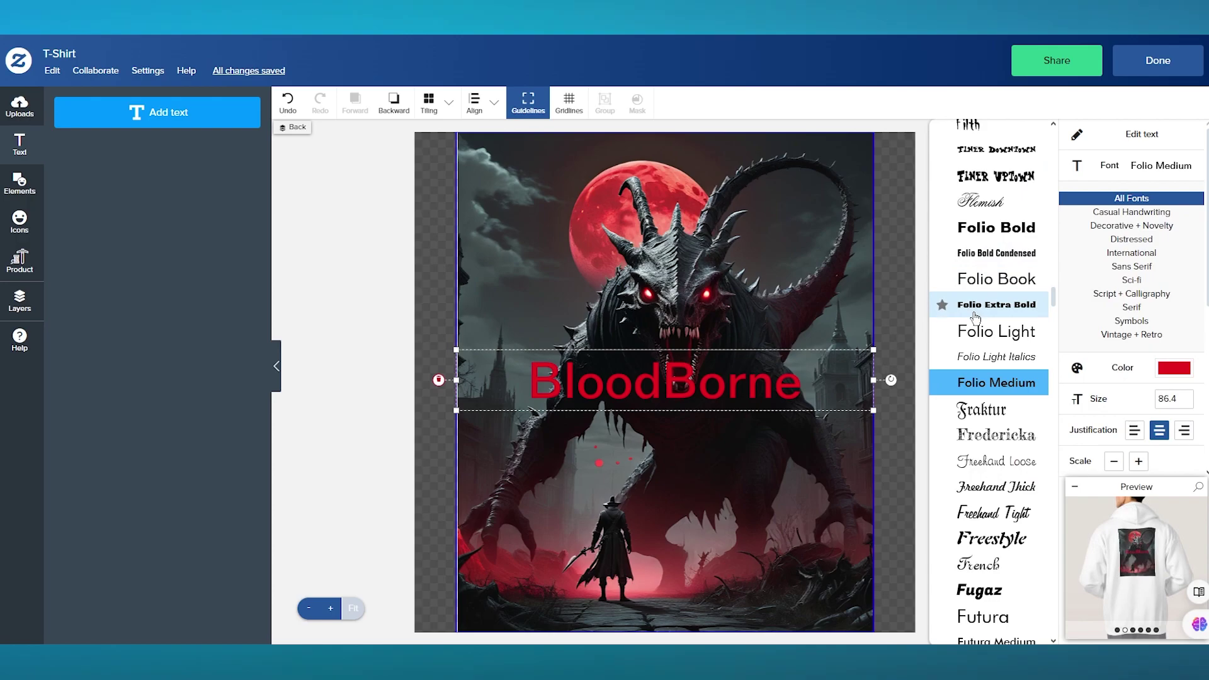
pyautogui.scroll(-2, 980, 305)
pyautogui.click(1001, 359)
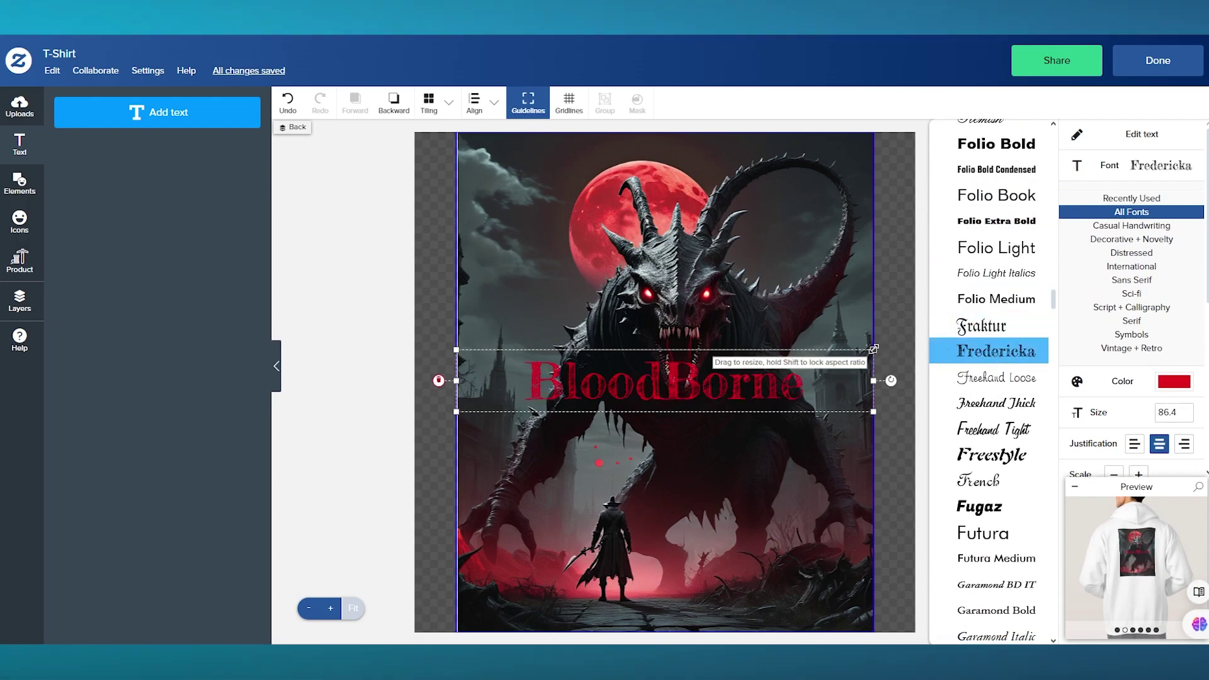
# Step: Enlarge the BloodBorne text to about size 133 across the lower part of the image, and finish the hoodie design
pyautogui.moveTo(769, 365); pyautogui.dragTo(665, 546)
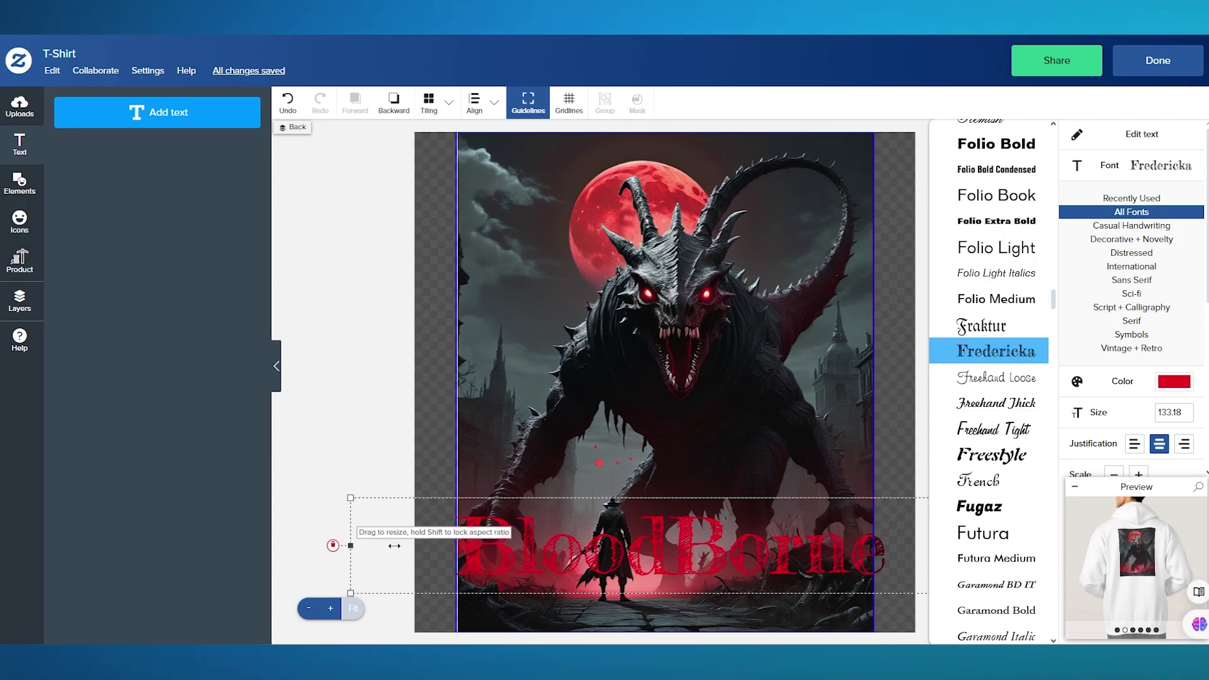
pyautogui.moveTo(351, 546); pyautogui.dragTo(421, 547)
pyautogui.moveTo(686, 546)
pyautogui.mouseDown()
pyautogui.moveTo(640, 547)
pyautogui.moveTo(674, 547)
pyautogui.mouseUp()
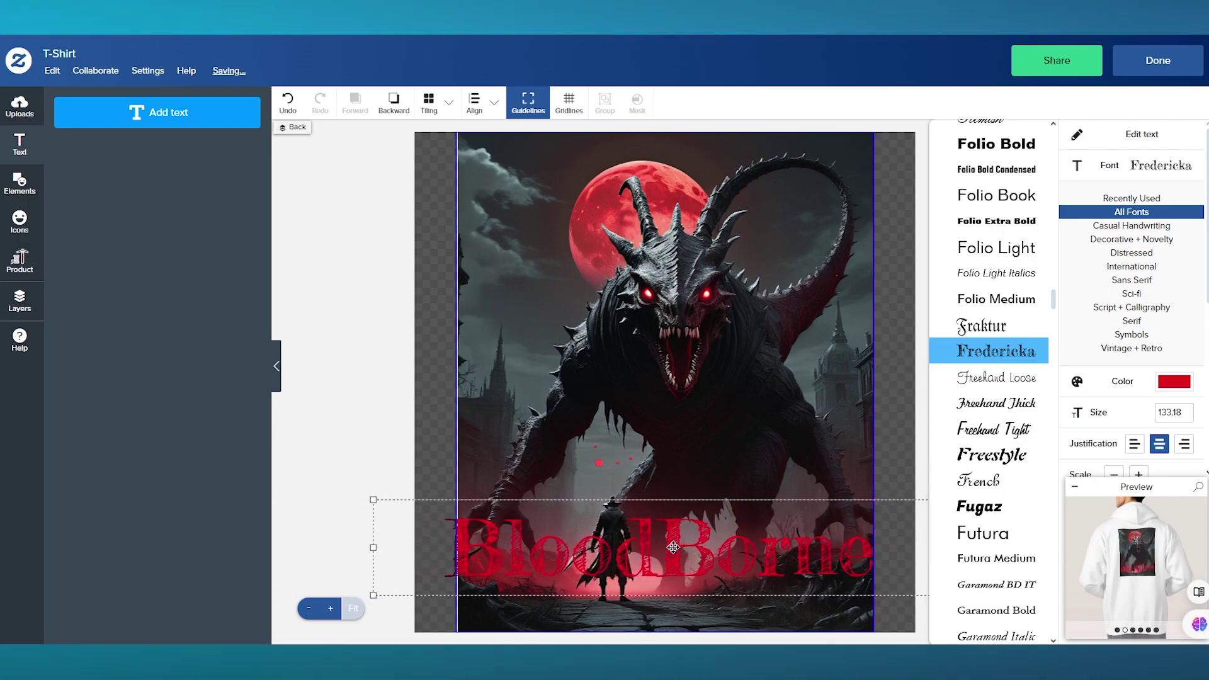
pyautogui.click(1157, 69)
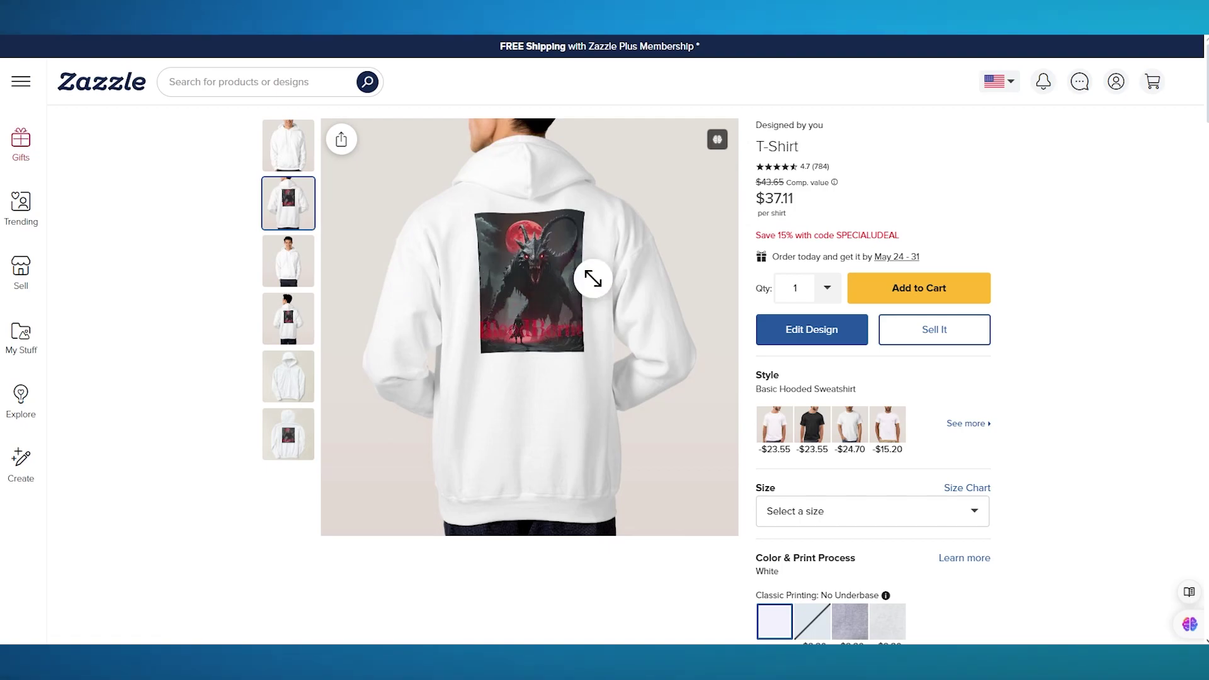
# Step: Examine the enlarged view of the finished hoodie, its product options, and the other products the design can be transferred to
pyautogui.click(593, 278)
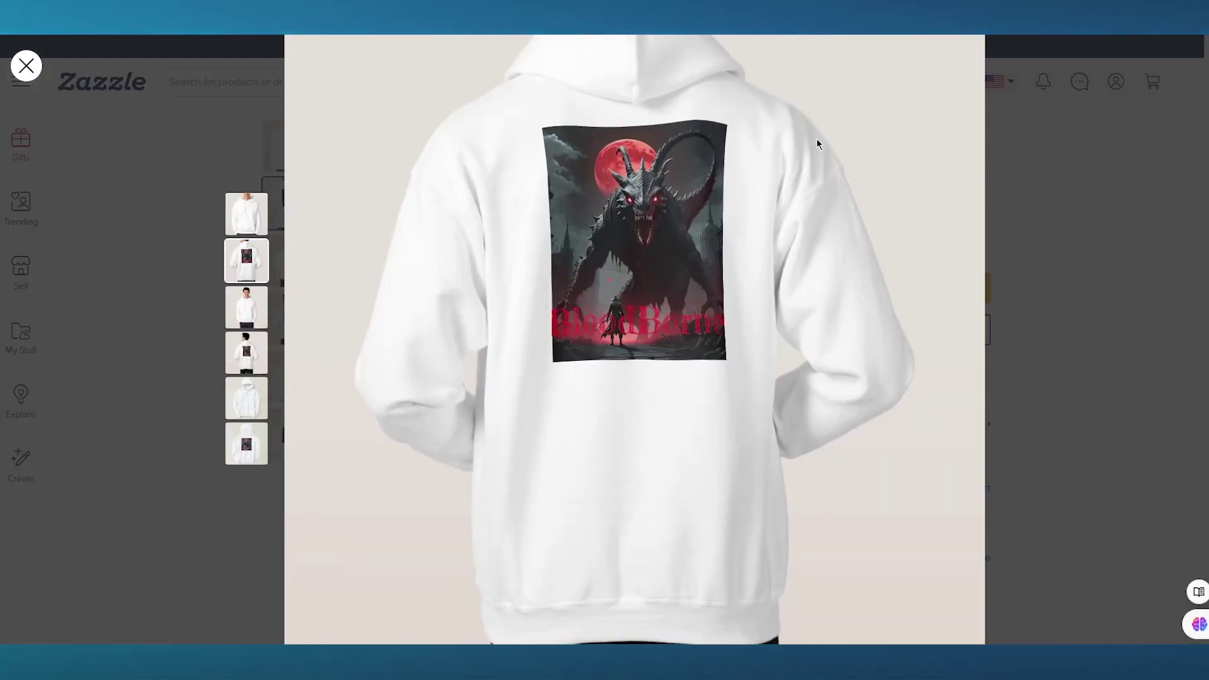
pyautogui.click(1137, 258)
pyautogui.scroll(-2, 1053, 312)
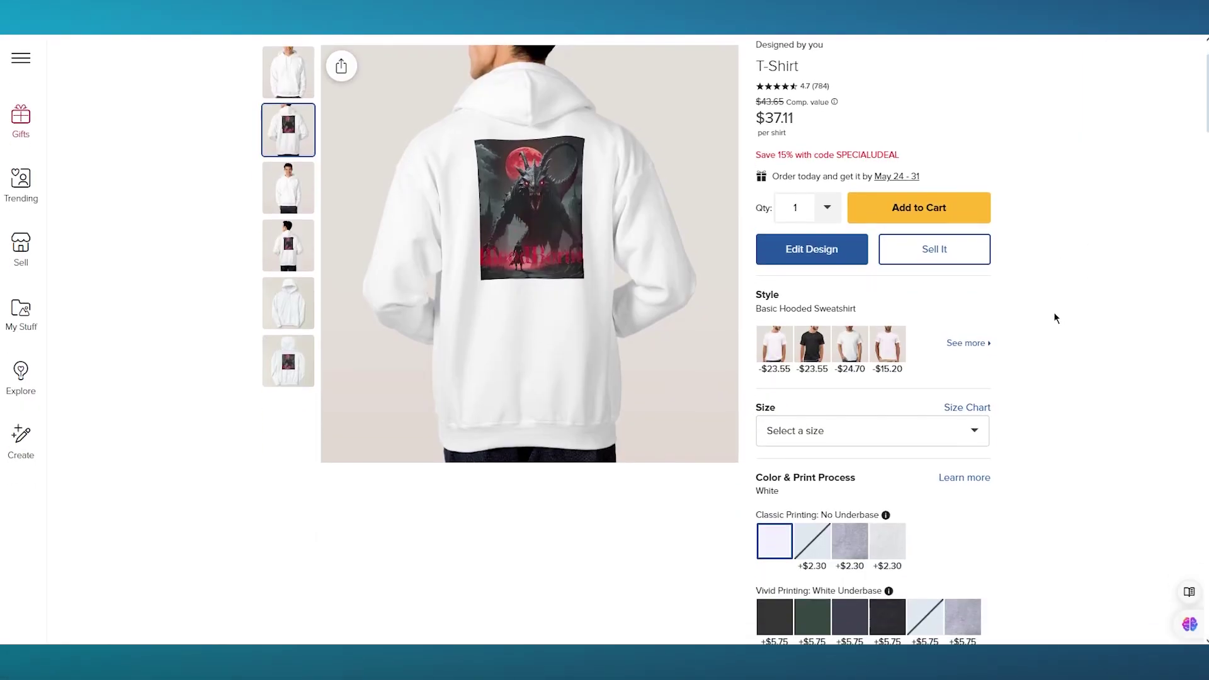
pyautogui.scroll(-7, 1053, 312)
pyautogui.scroll(7, 1053, 312)
pyautogui.scroll(-8, 1053, 312)
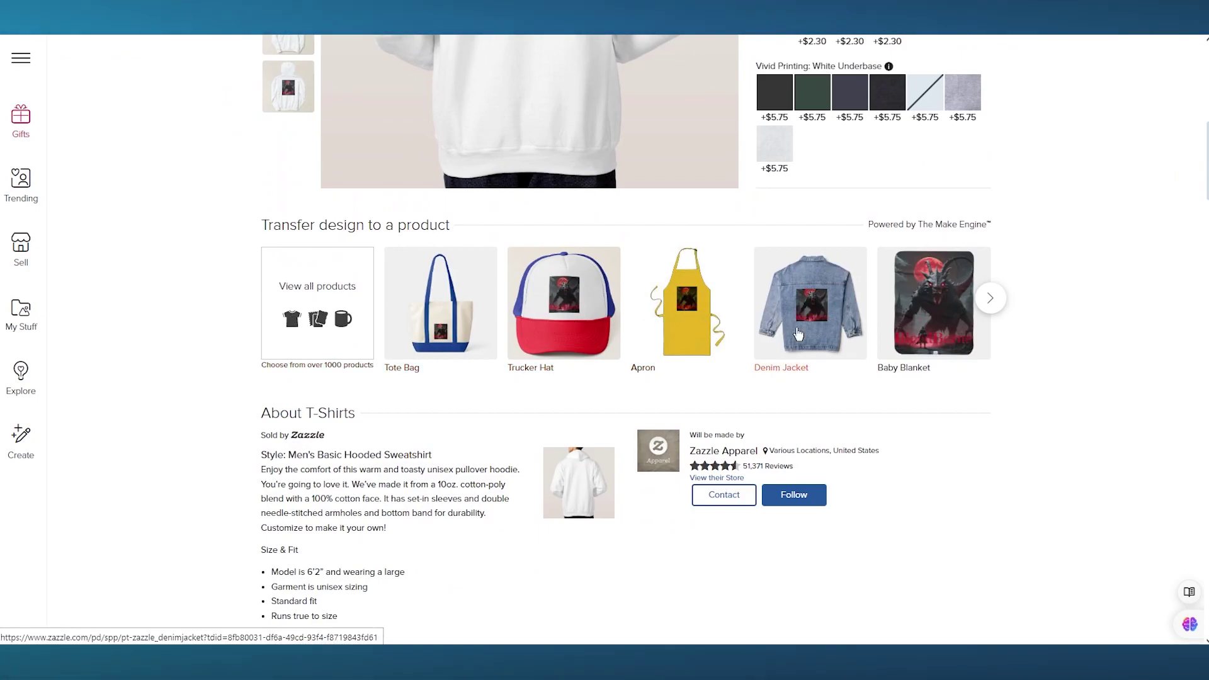
pyautogui.click(1001, 297)
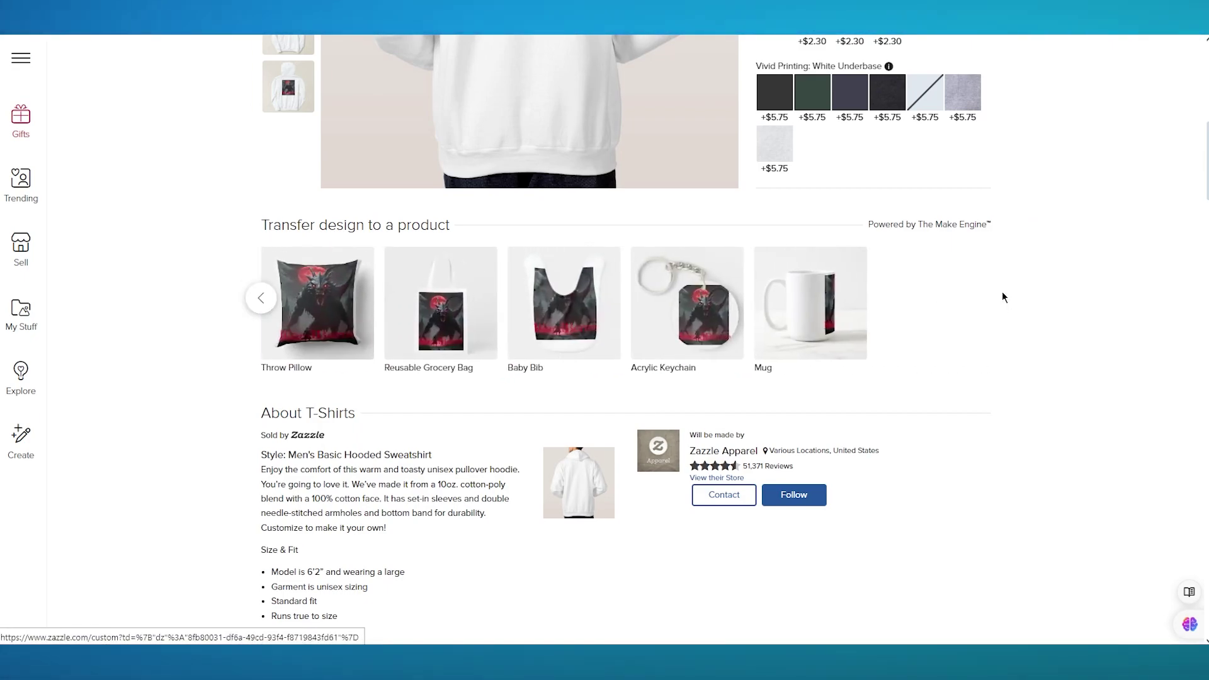
pyautogui.scroll(9, 1003, 297)
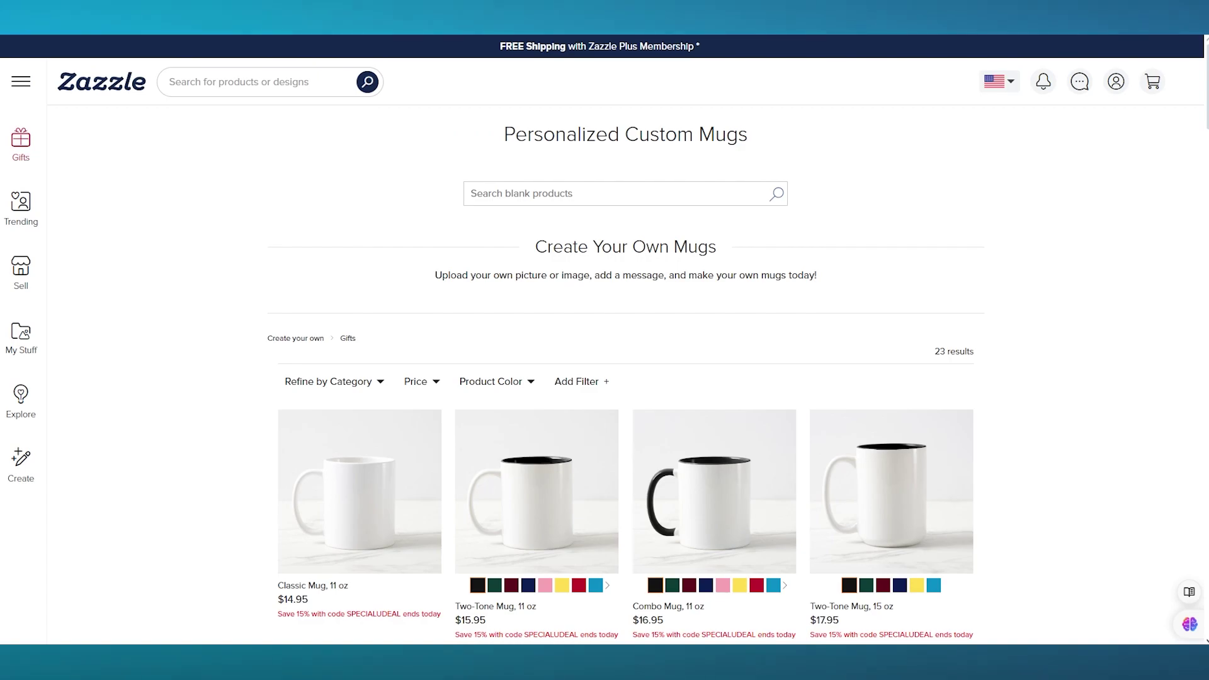
# Step: Choose the blank Classic Mug, 11 oz, from the custom mugs and start customizing its design
pyautogui.scroll(-5, 962, 283)
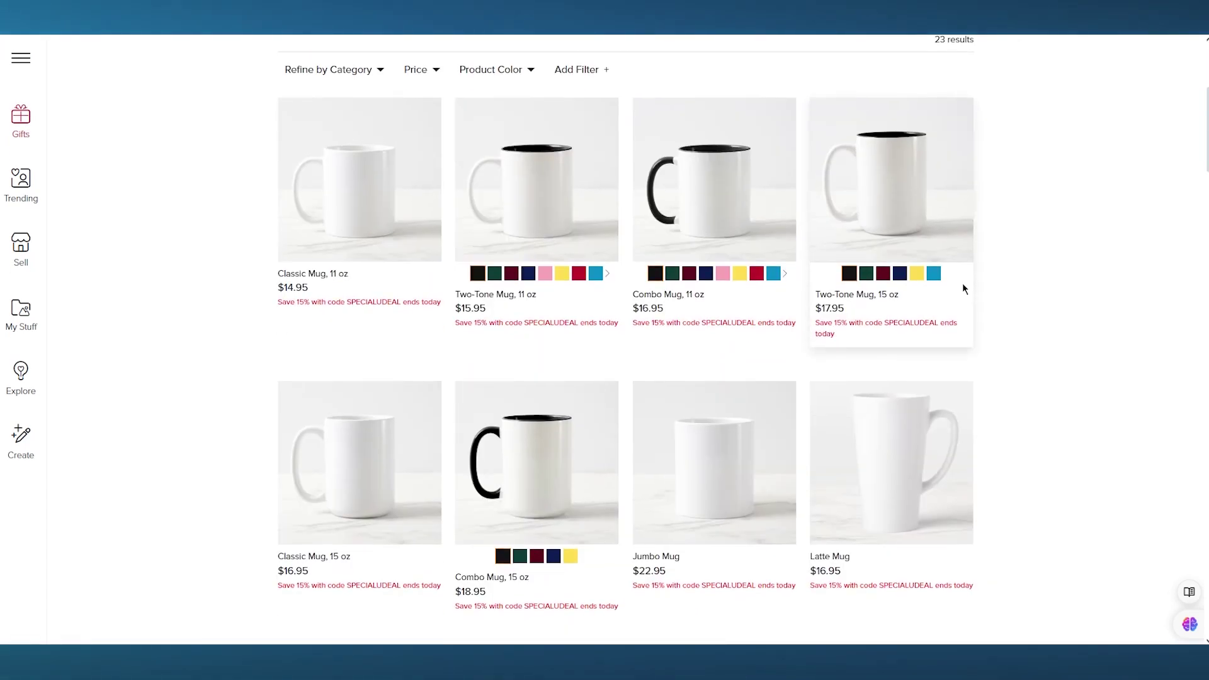
pyautogui.click(337, 238)
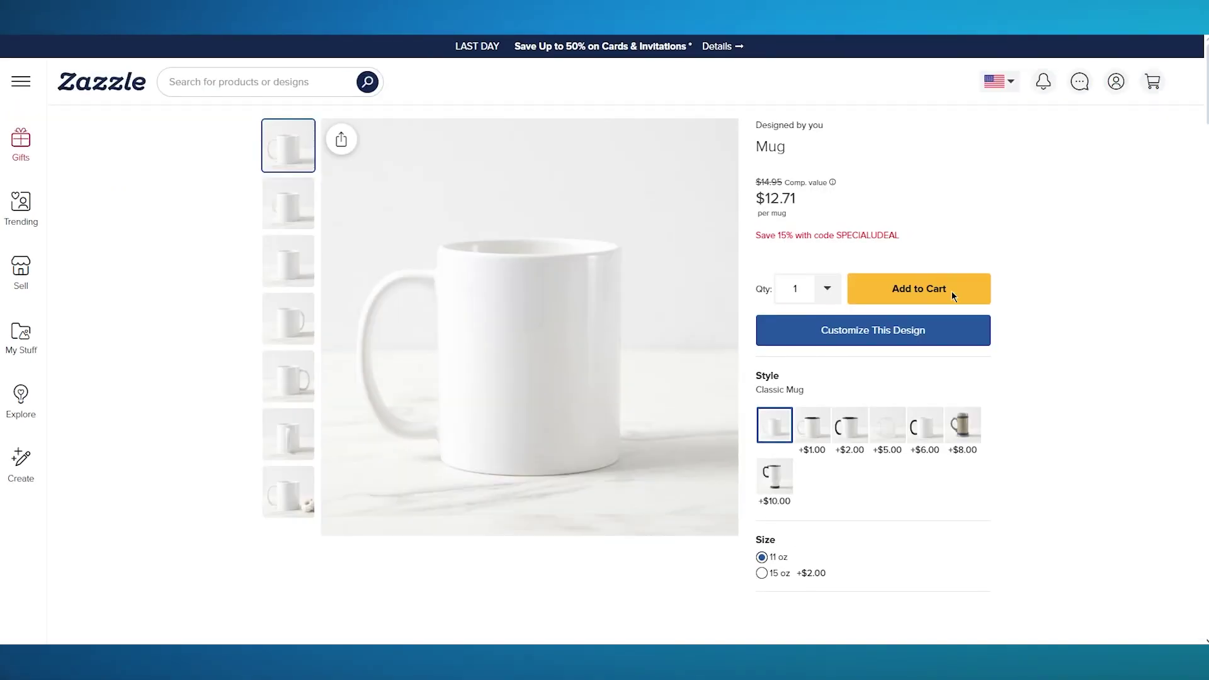
pyautogui.click(910, 344)
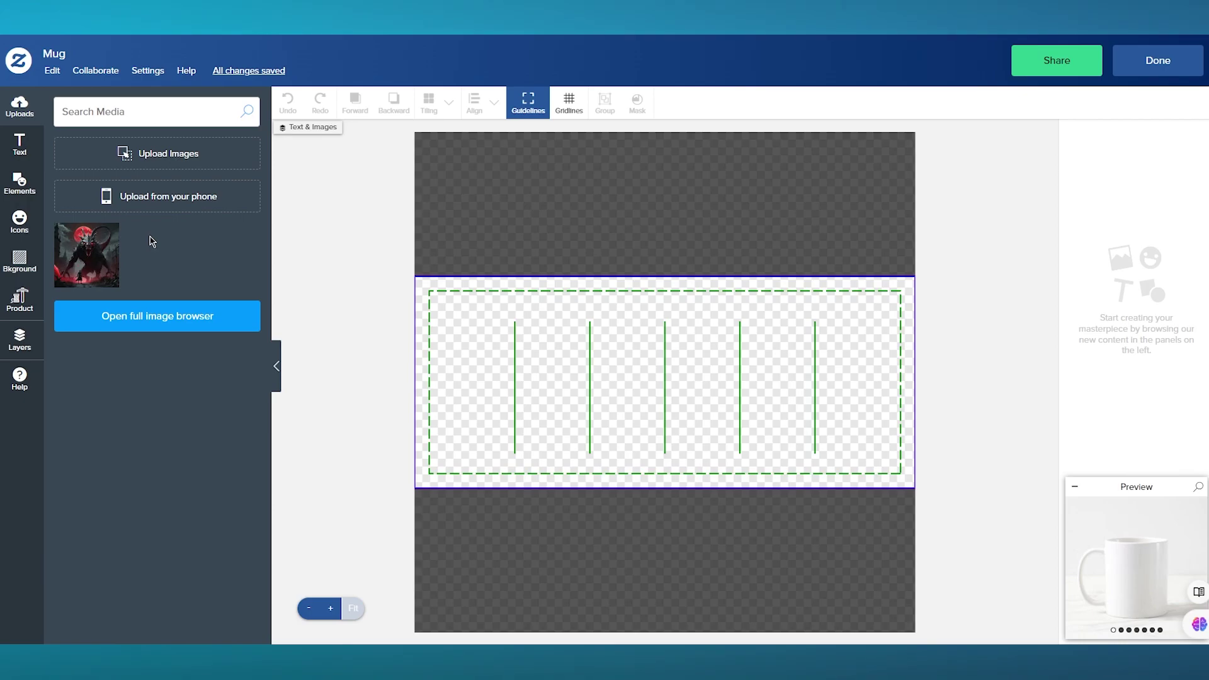
# Step: Place the uploaded monster image on the mug and resize all four sides to the dashed green safe-area guideline
pyautogui.click(434, 357)
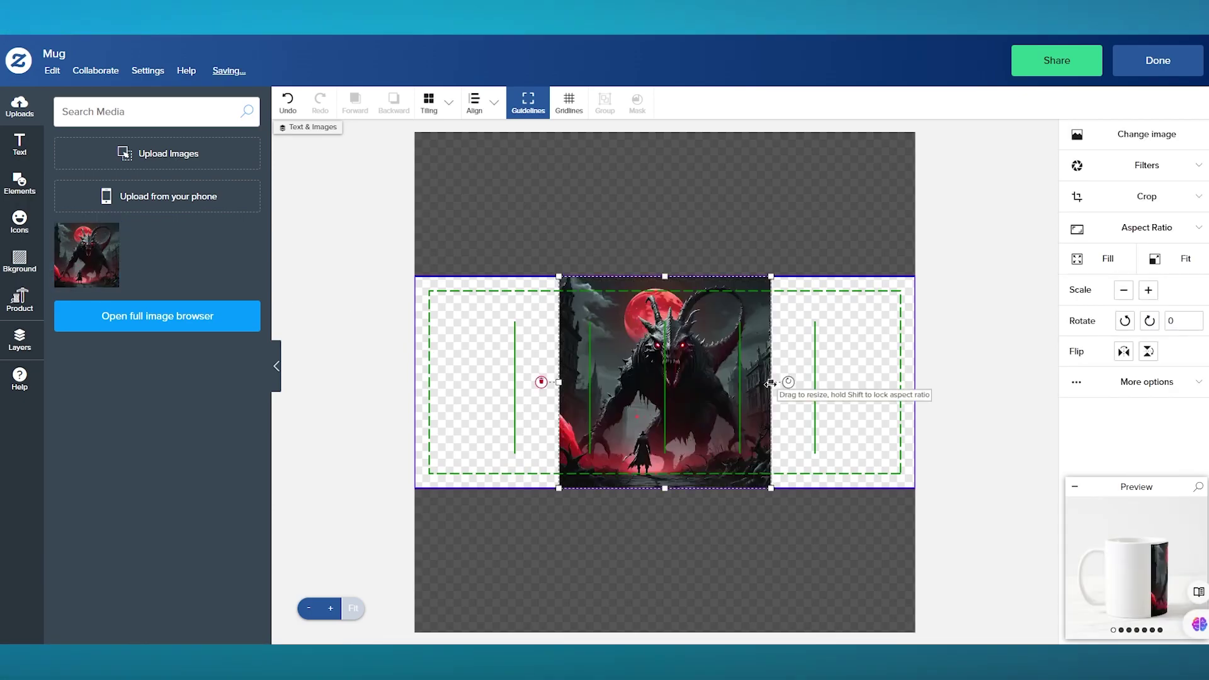
pyautogui.moveTo(774, 383); pyautogui.dragTo(901, 381)
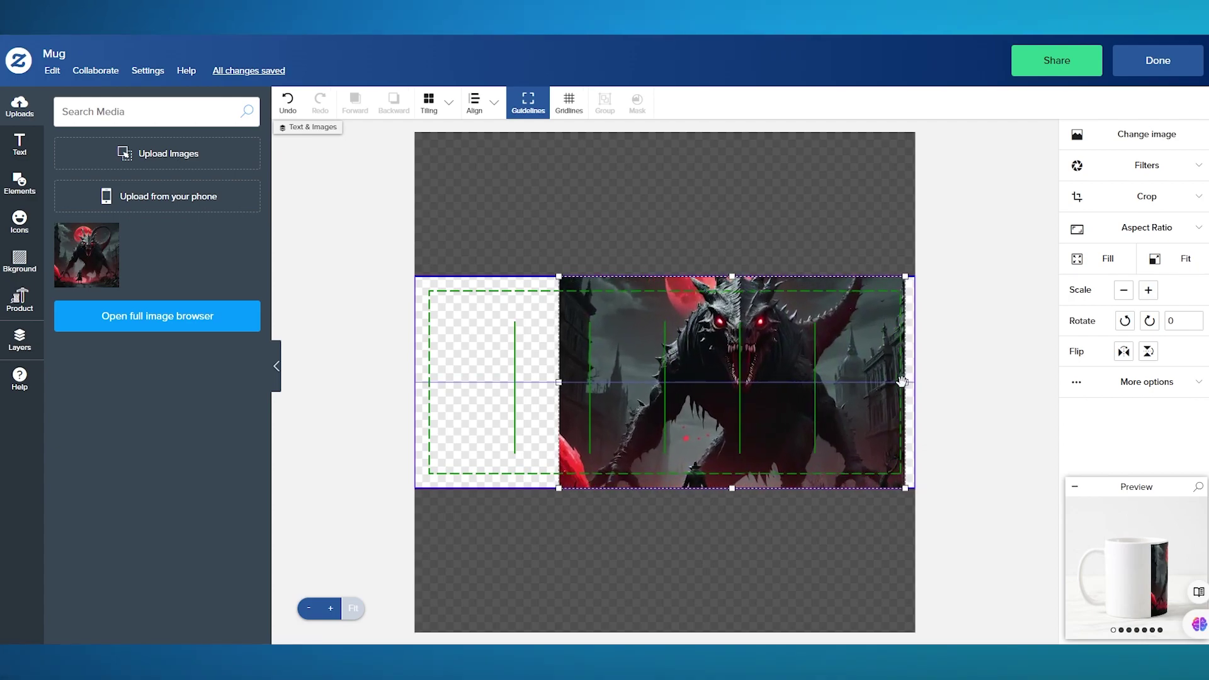
pyautogui.moveTo(560, 382); pyautogui.dragTo(430, 399)
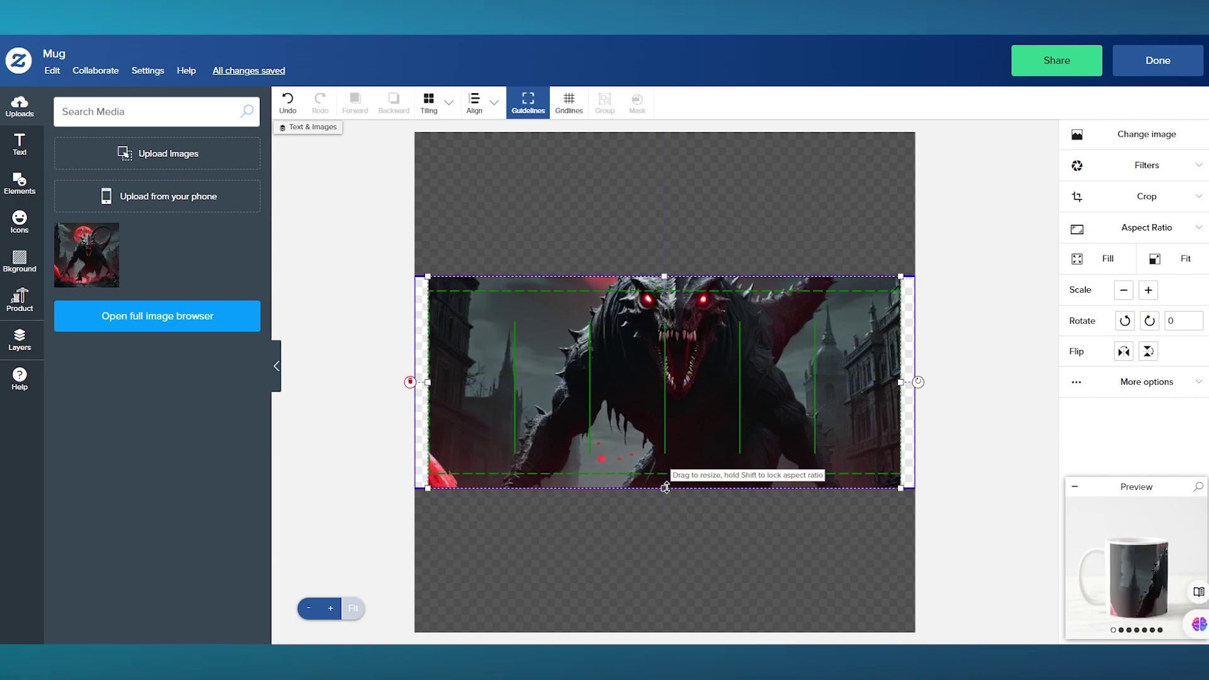
pyautogui.moveTo(666, 489); pyautogui.dragTo(665, 474)
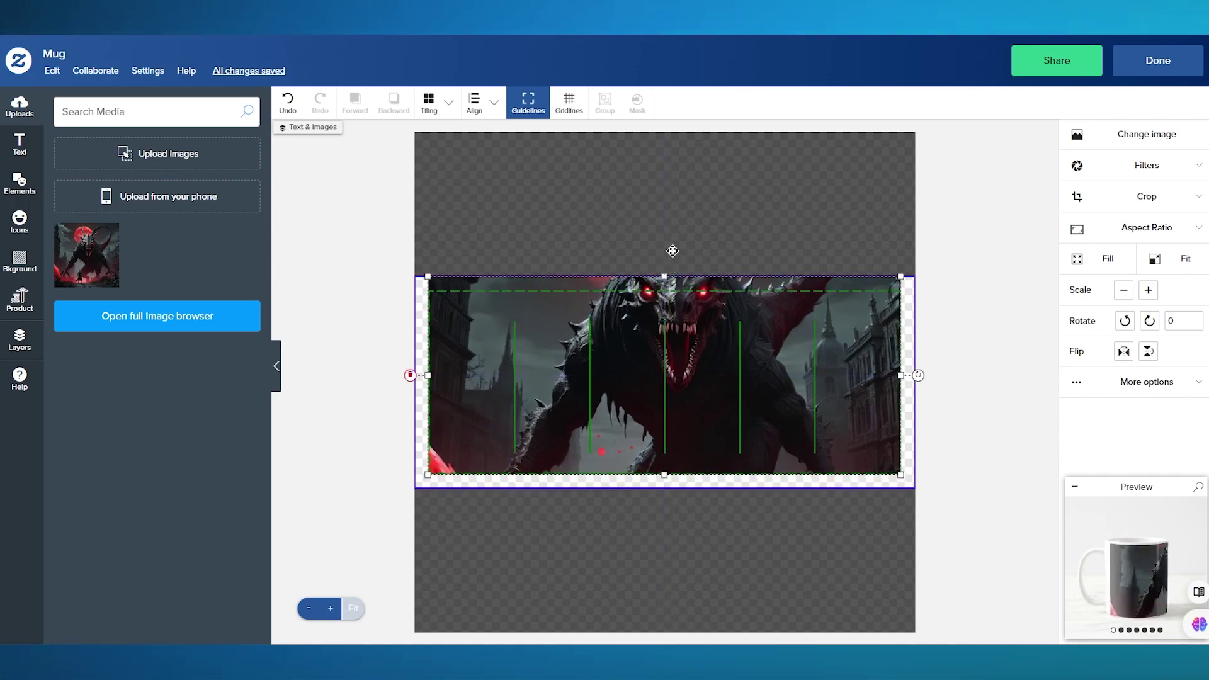
pyautogui.moveTo(664, 275); pyautogui.dragTo(665, 289)
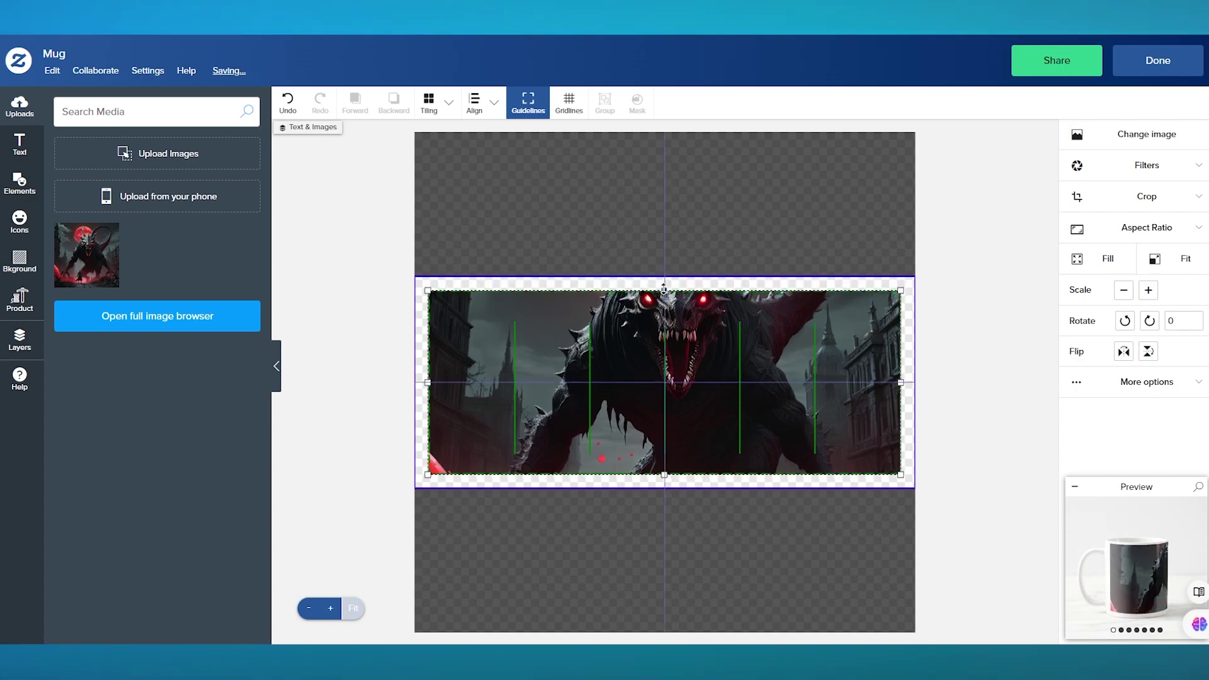
# Step: Check the mug design in the enlarged preview from the left, center, front right, right and handle views
pyautogui.click(1200, 488)
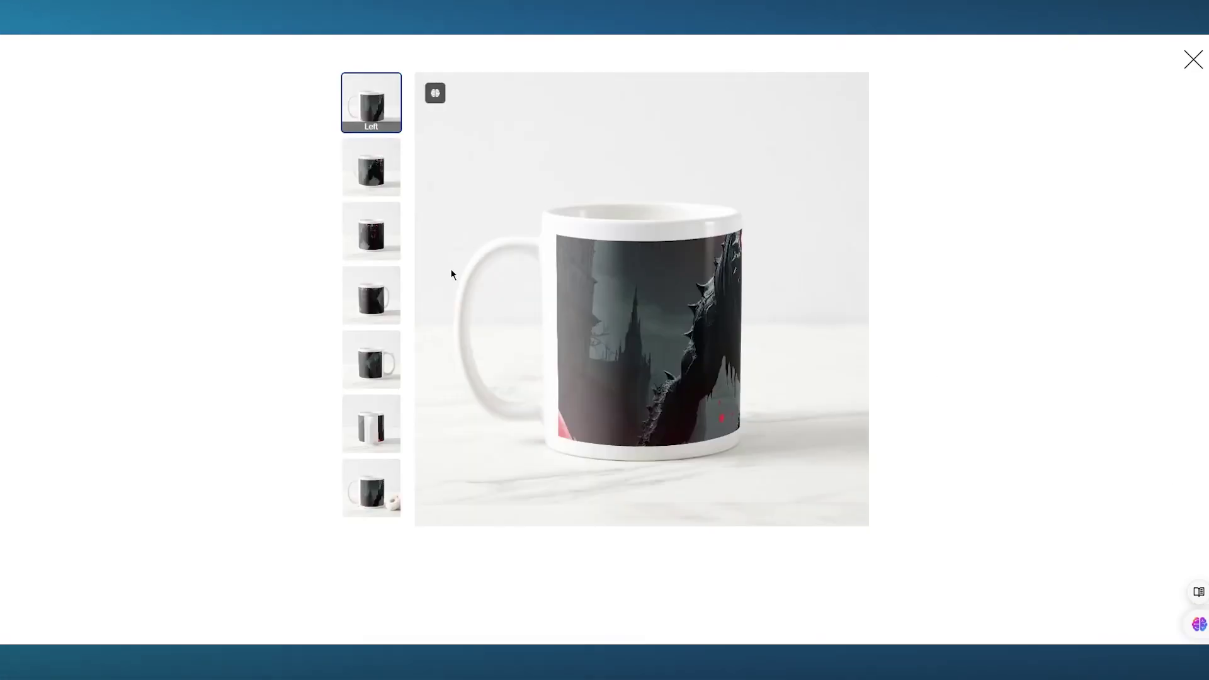
pyautogui.click(372, 169)
pyautogui.click(378, 236)
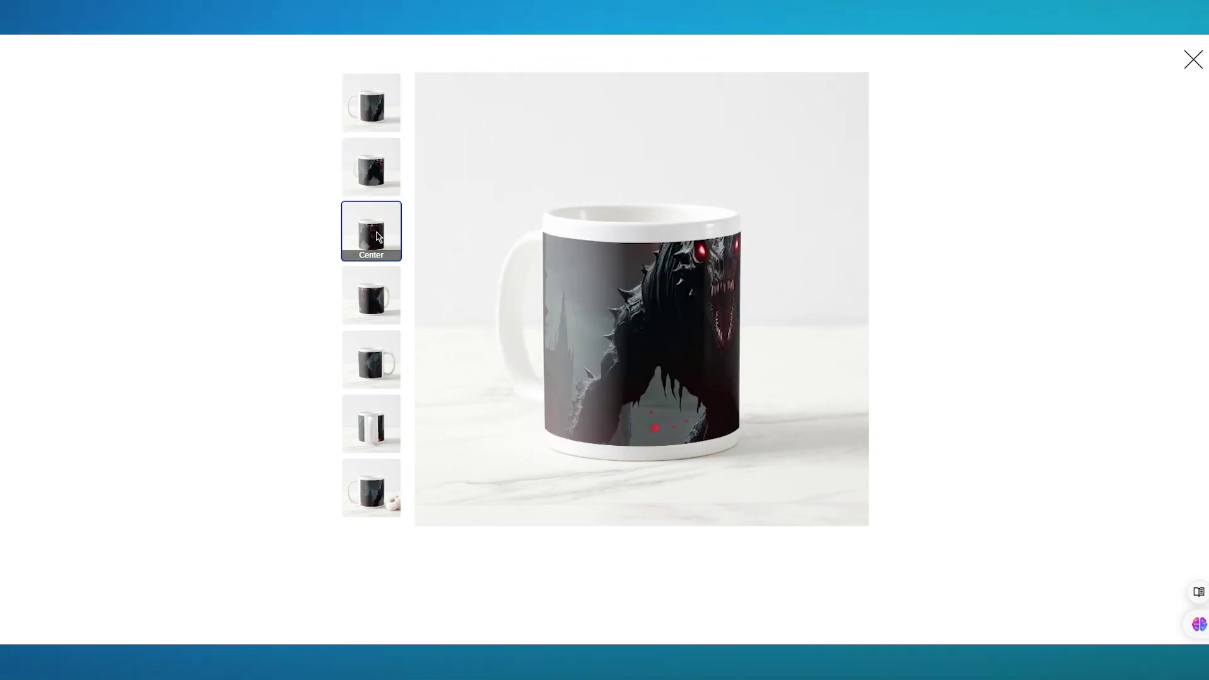
pyautogui.click(376, 281)
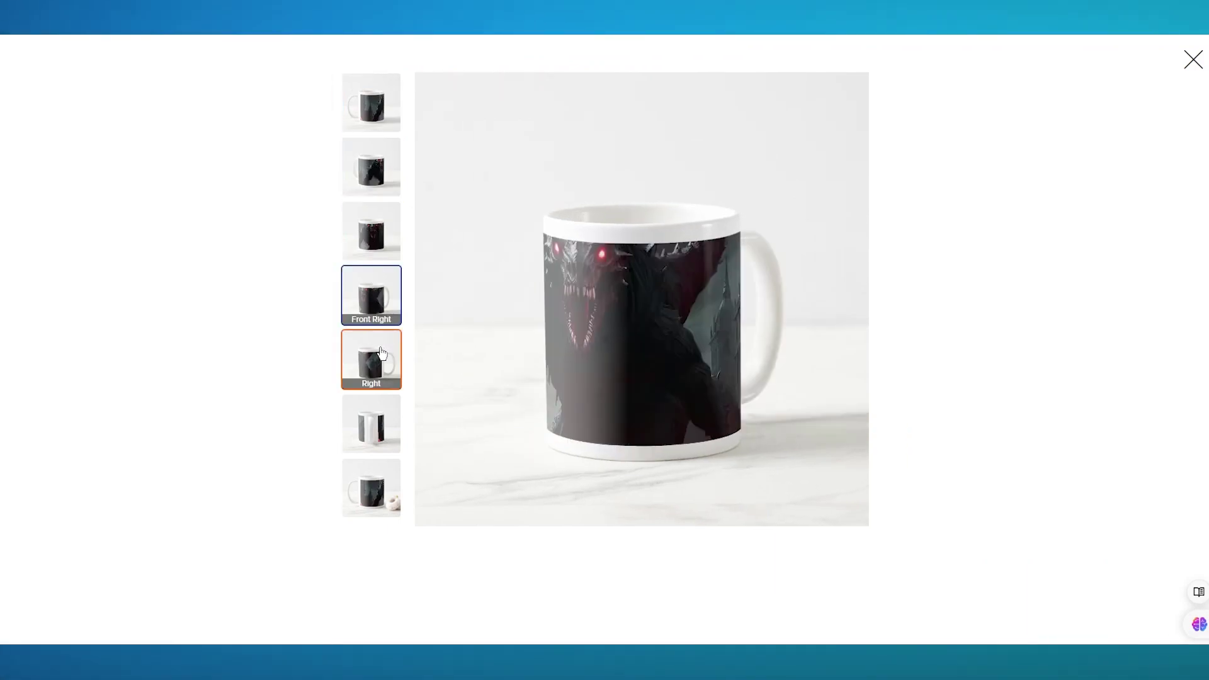
pyautogui.click(381, 352)
pyautogui.click(378, 419)
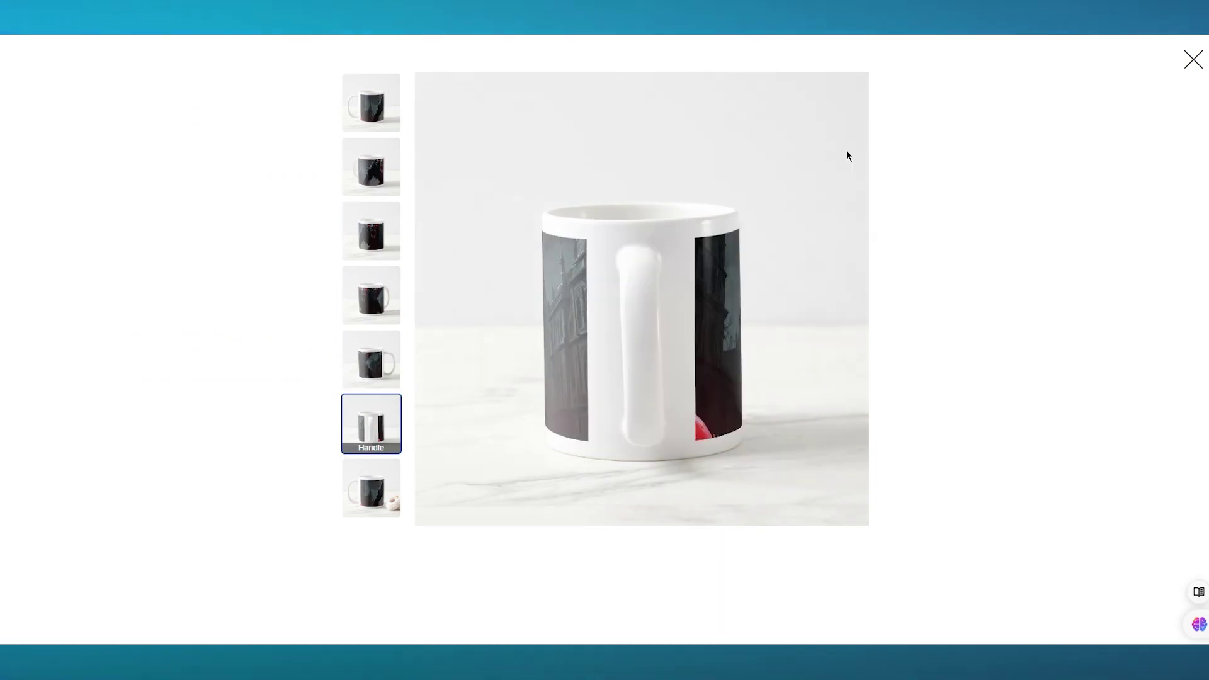
pyautogui.click(1194, 60)
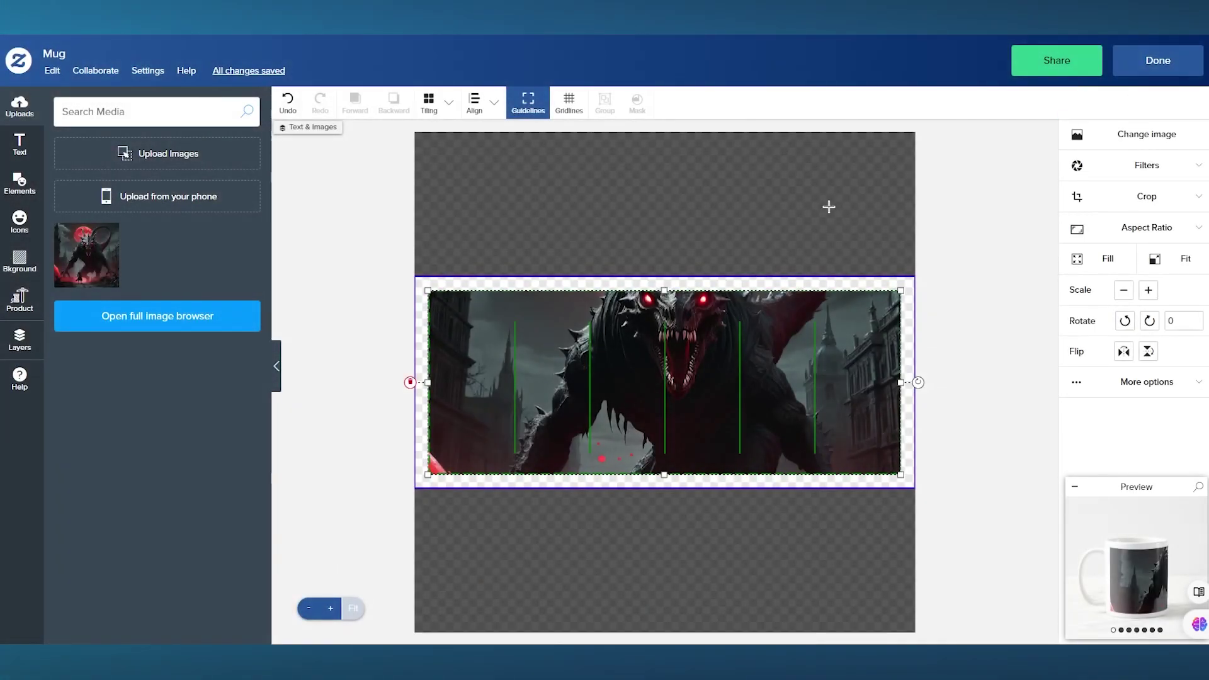
# Step: Finish the mug design and look over its product page
pyautogui.click(1156, 61)
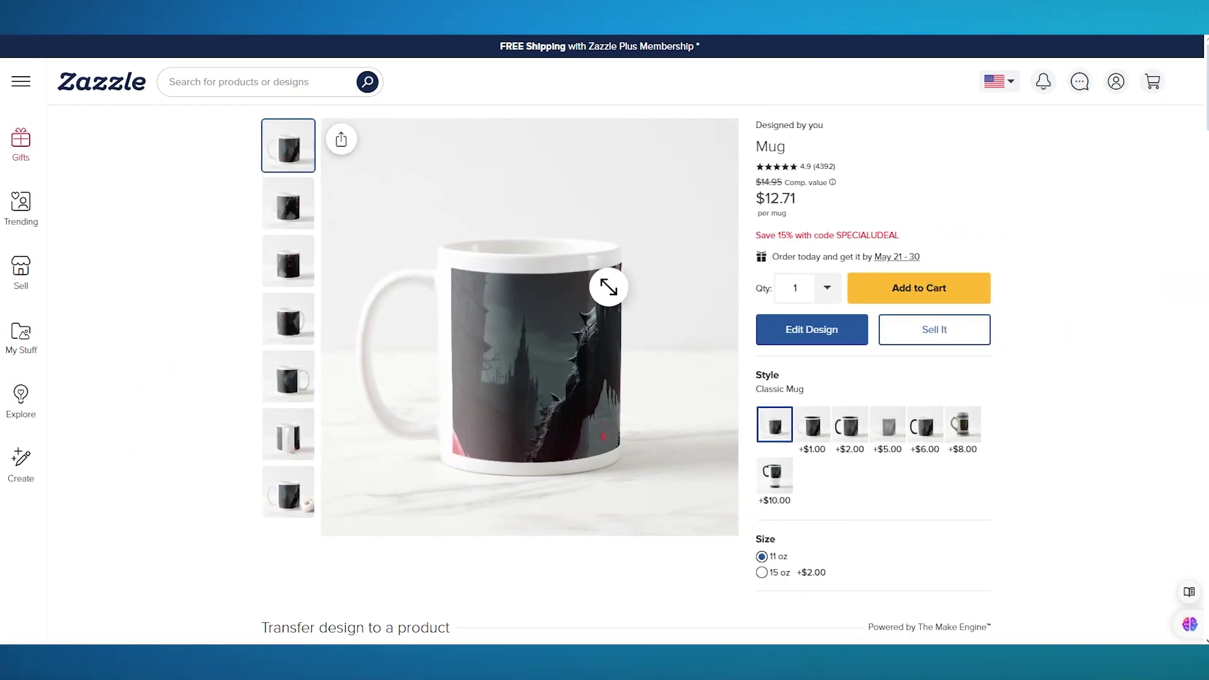
pyautogui.scroll(-5, 604, 340)
pyautogui.scroll(4, 605, 340)
pyautogui.scroll(2, 988, 378)
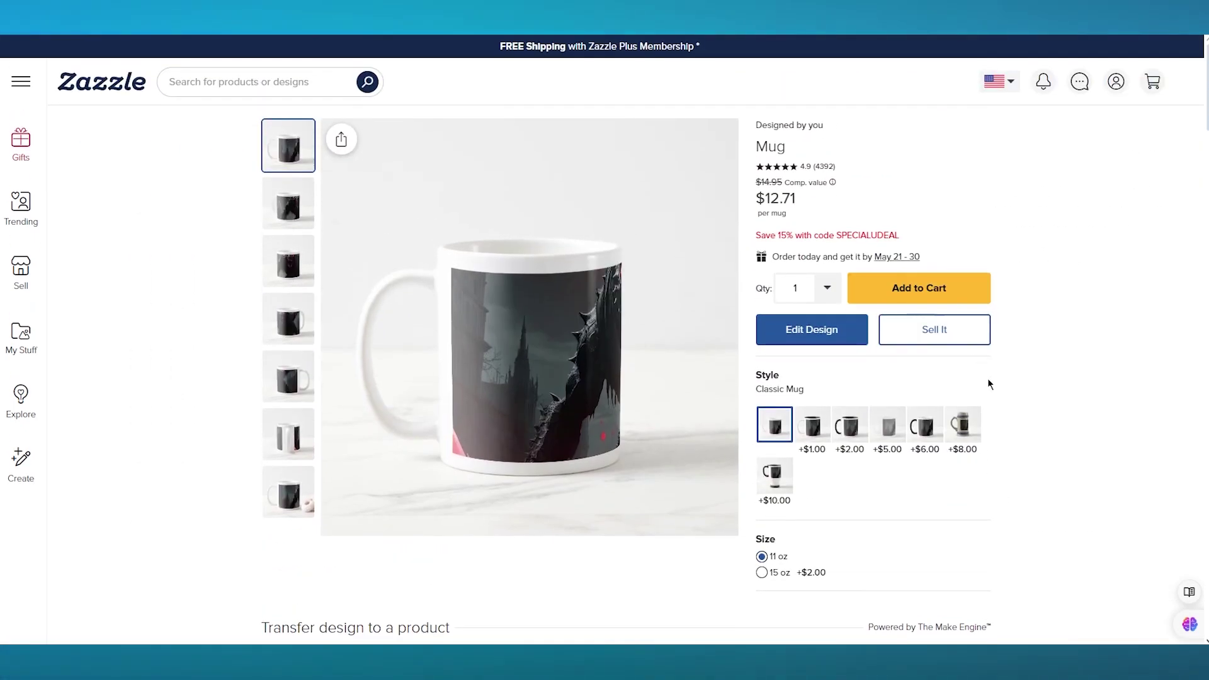